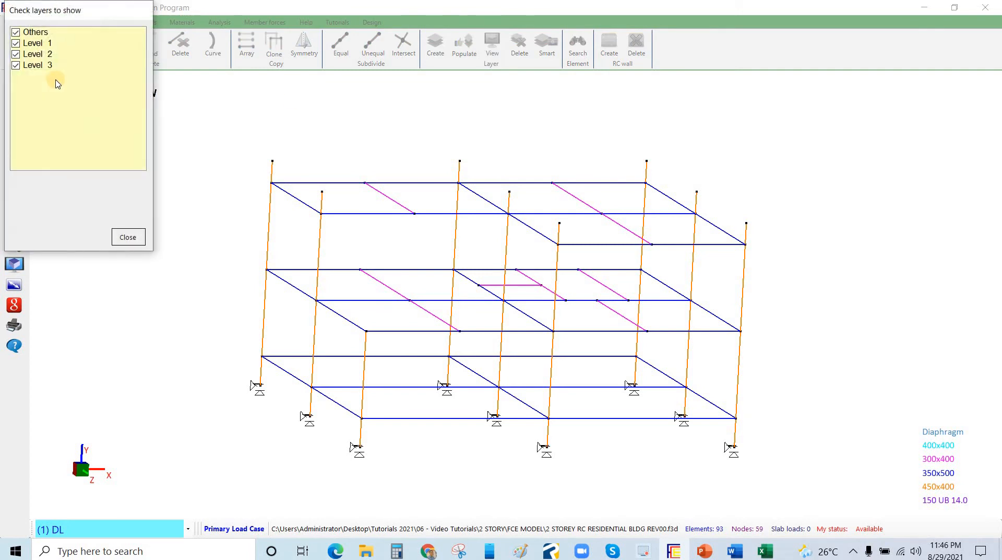
# Step: Hide the Level 3 and Level 1 layers so that the Level 2 floor framing is isolated
pyautogui.click(24, 66)
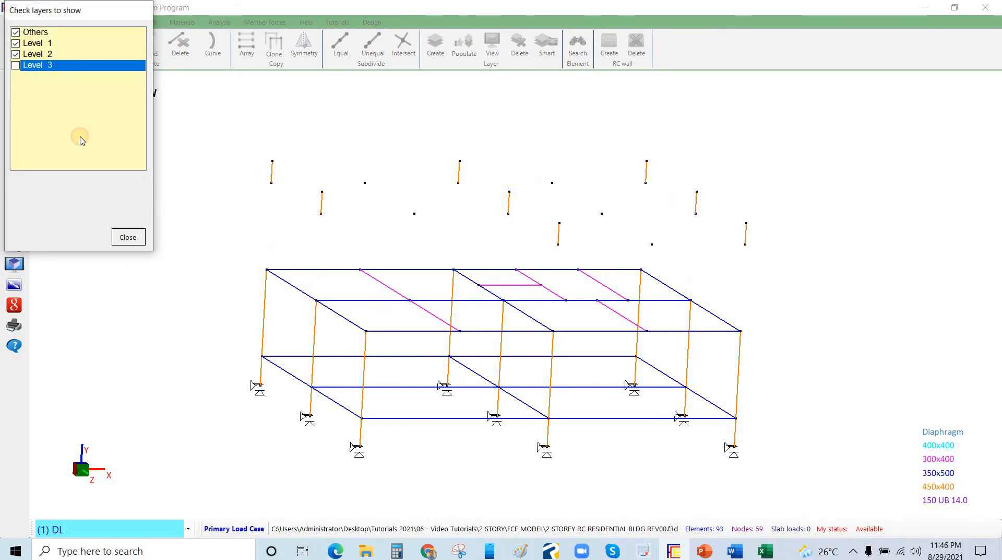
pyautogui.click(126, 233)
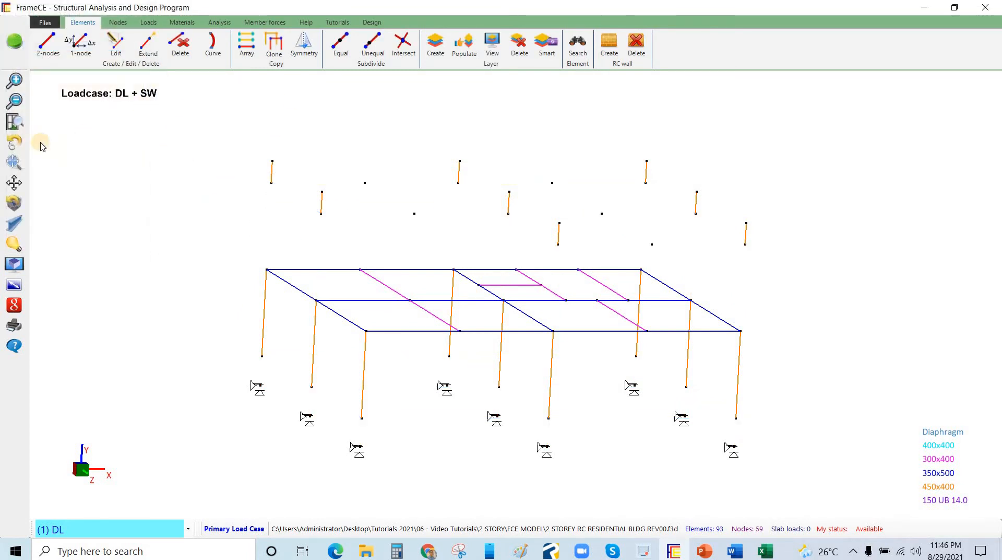
pyautogui.click(15, 141)
pyautogui.click(152, 171)
pyautogui.click(14, 143)
pyautogui.click(174, 181)
pyautogui.click(15, 141)
pyautogui.moveTo(157, 183); pyautogui.dragTo(420, 333)
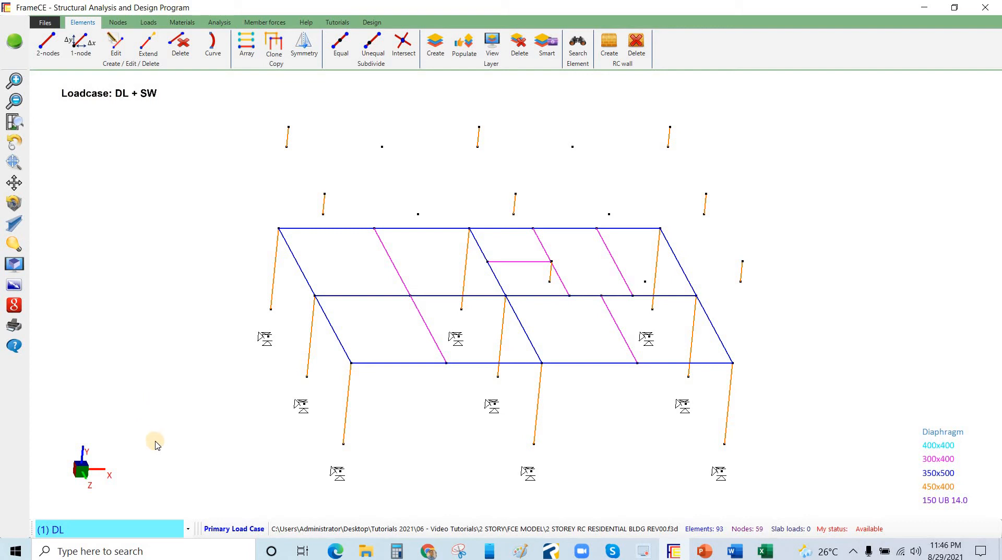
# Step: Make SDL the active load case and open the load tools
pyautogui.click(119, 529)
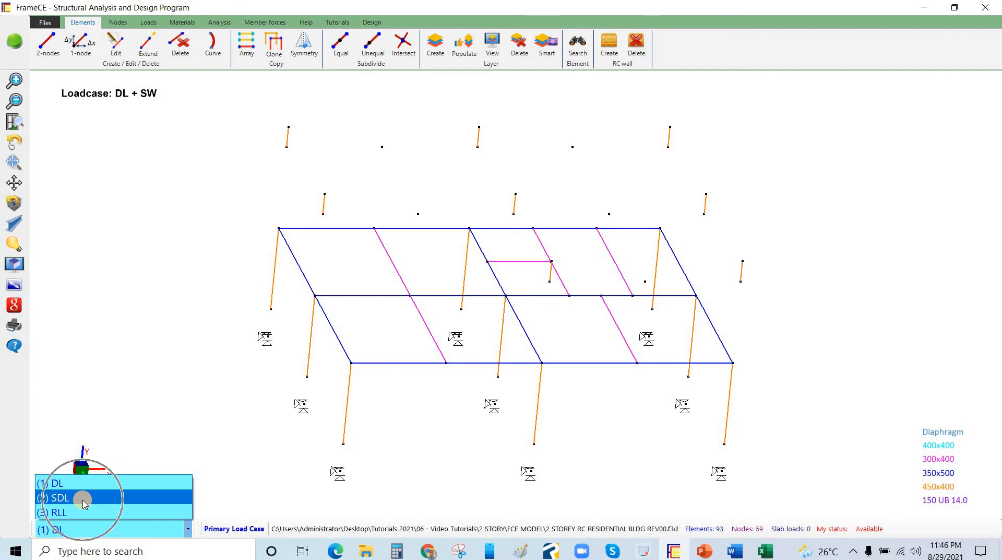
pyautogui.click(129, 504)
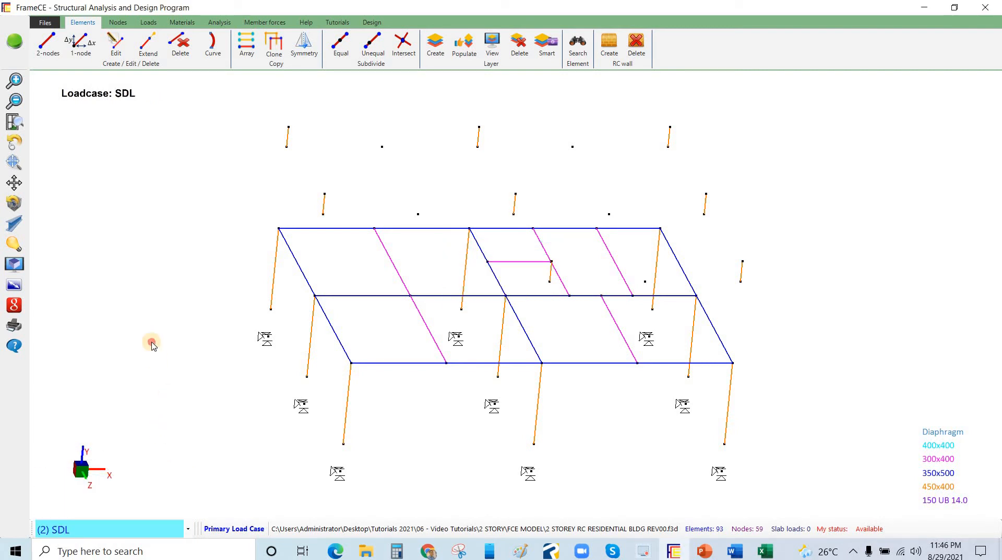
pyautogui.click(152, 22)
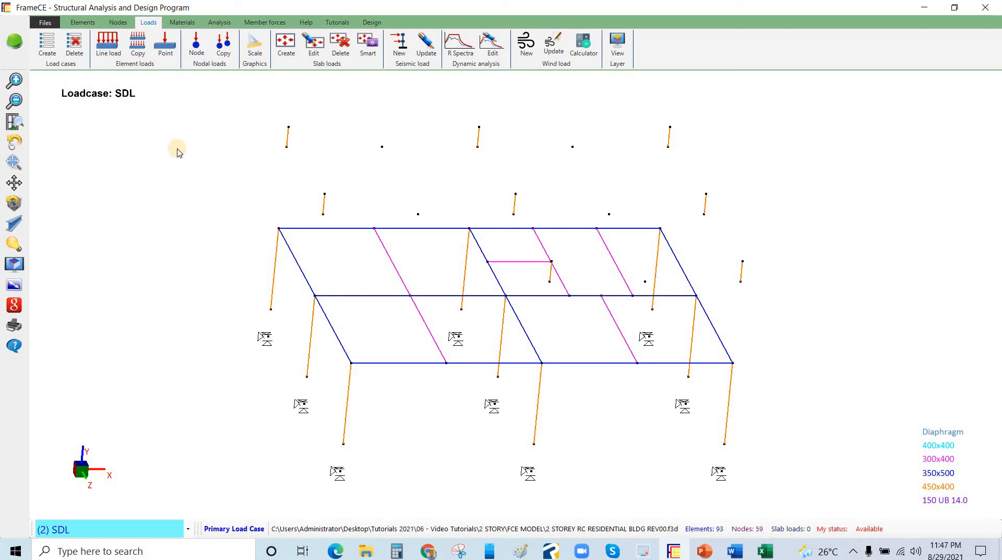
pyautogui.click(92, 528)
pyautogui.click(90, 493)
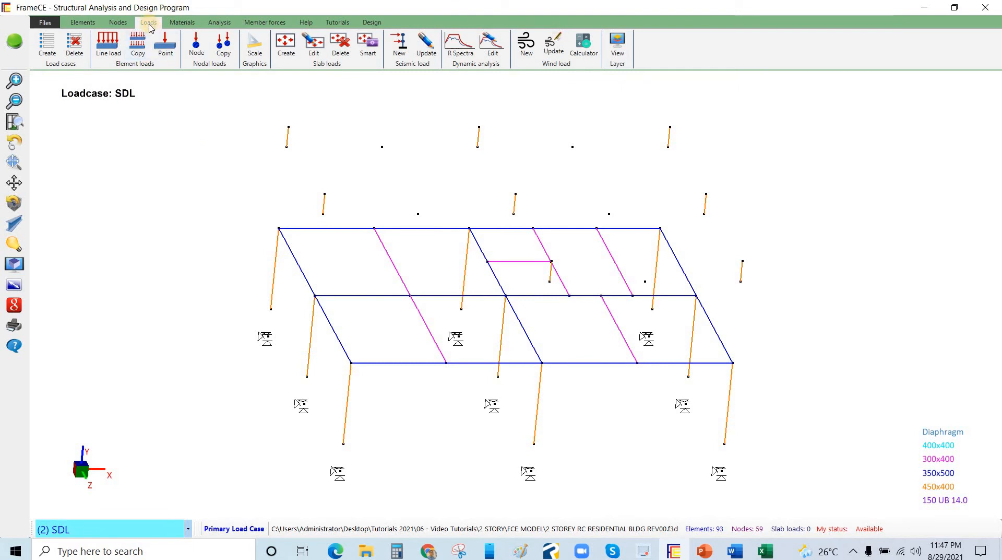
# Step: Start creating slab loads on Level 2 with 150 mm slab thickness and 4.55 kPa applied pressure
pyautogui.click(287, 46)
pyautogui.click(423, 251)
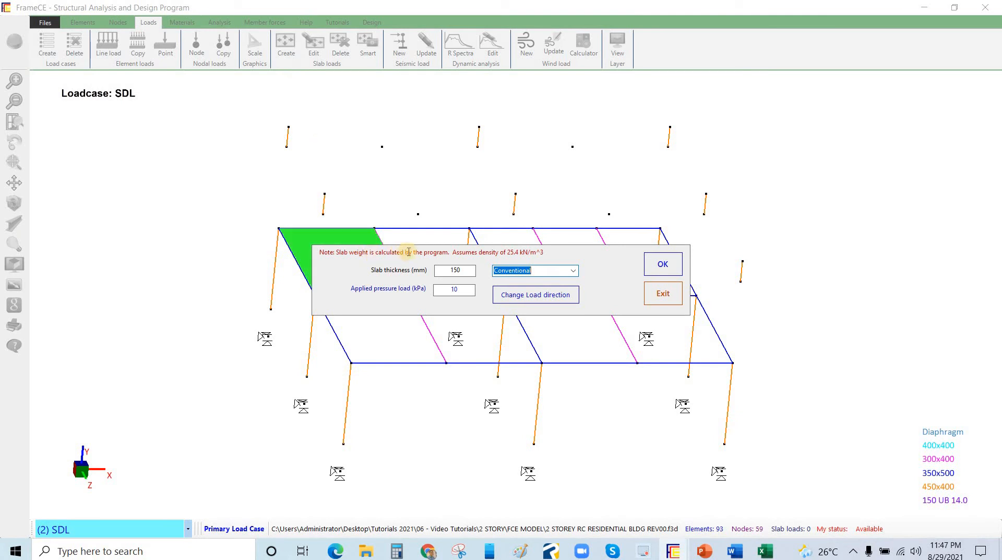
pyautogui.moveTo(424, 251); pyautogui.dragTo(422, 241)
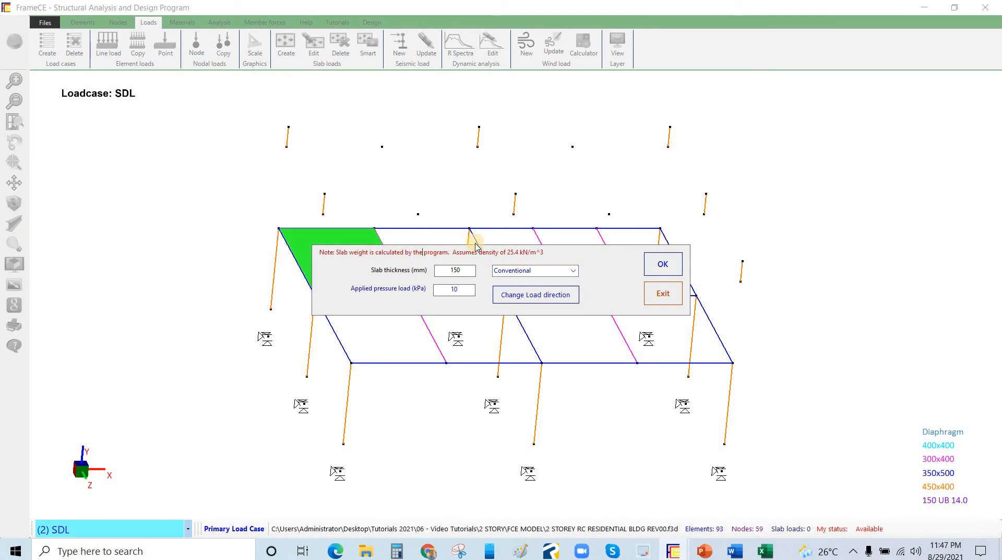
pyautogui.click(471, 273)
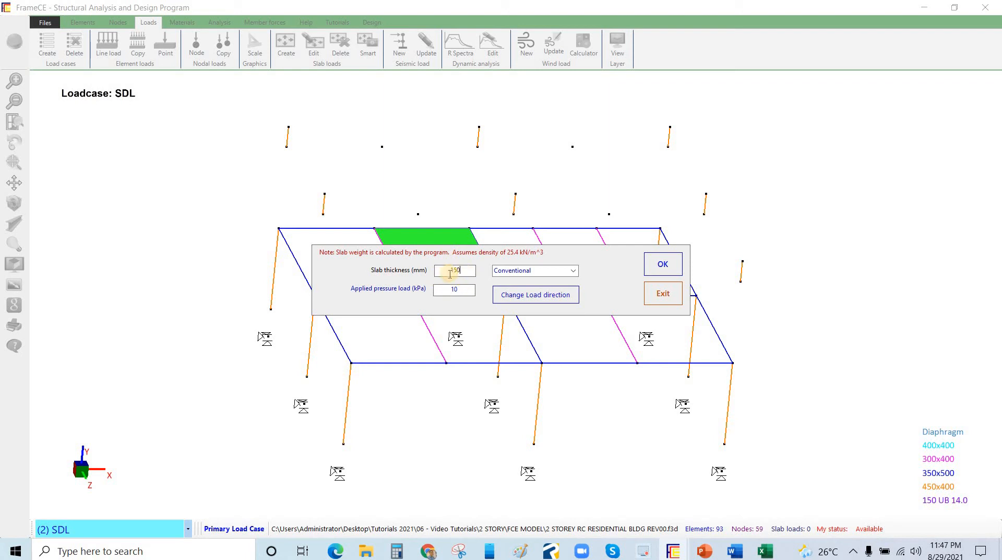
pyautogui.moveTo(472, 272); pyautogui.dragTo(455, 274)
pyautogui.doubleClick(460, 292)
pyautogui.moveTo(462, 293); pyautogui.dragTo(442, 295)
# Step: Switch the slab type to Decking and return it to Conventional
pyautogui.click(570, 272)
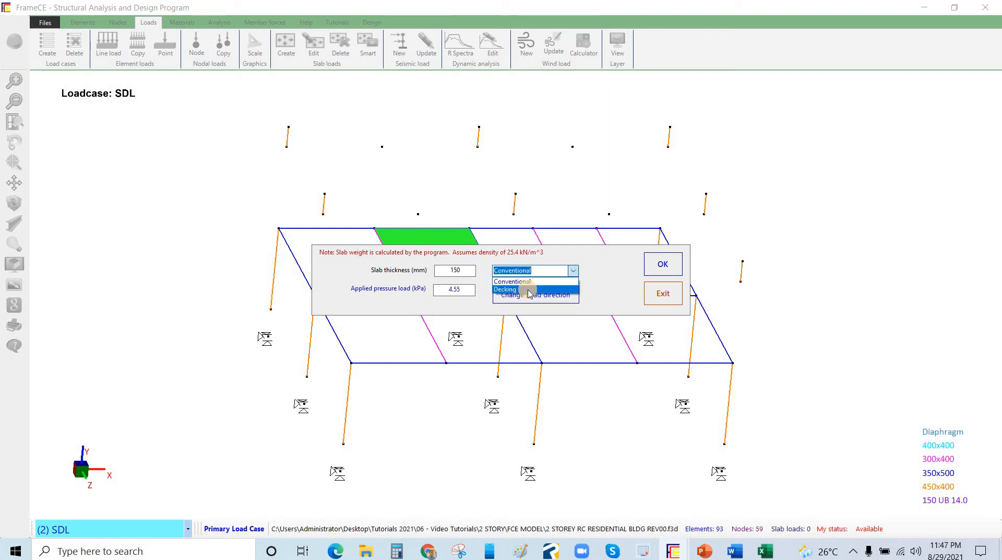
pyautogui.click(574, 271)
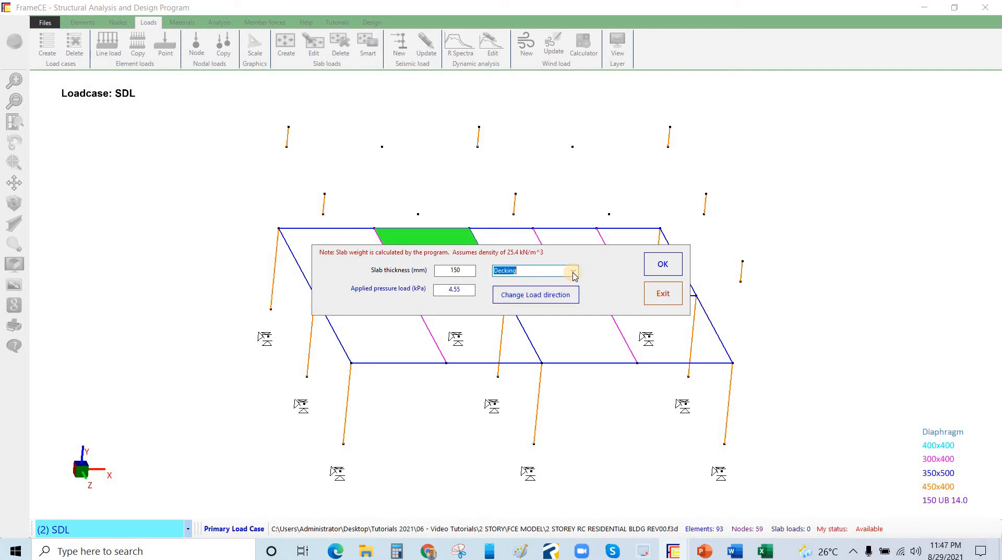
pyautogui.click(574, 272)
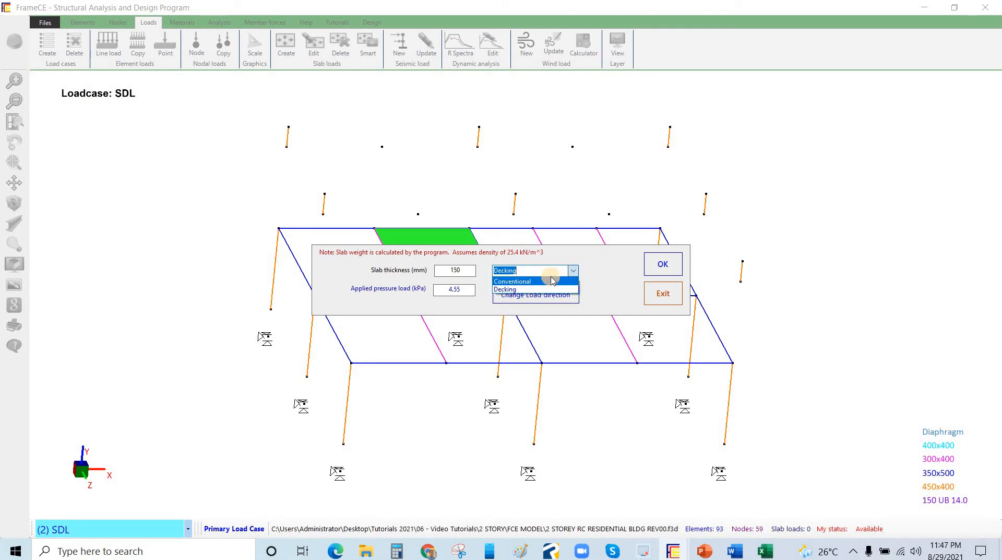
pyautogui.click(551, 273)
pyautogui.click(574, 271)
pyautogui.click(575, 272)
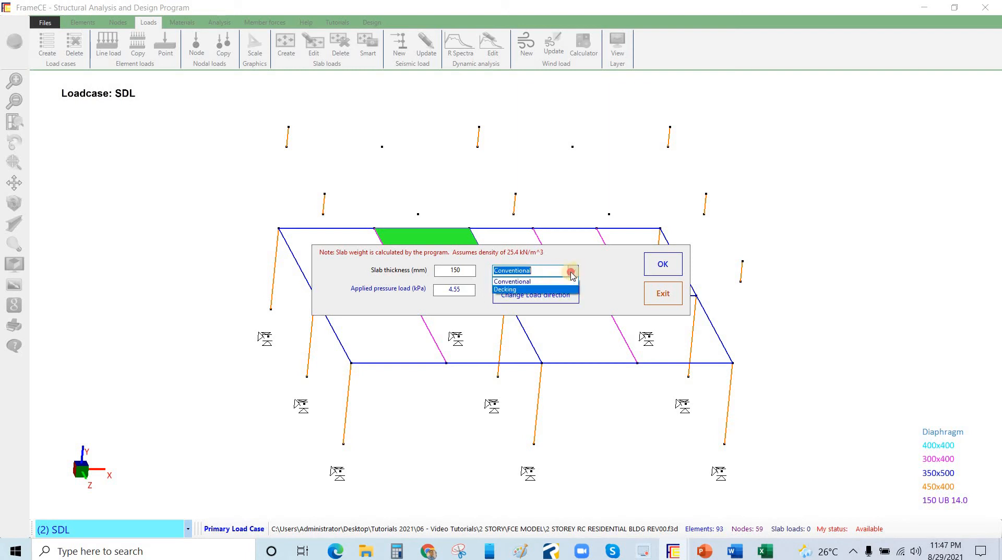
pyautogui.click(548, 289)
pyautogui.click(572, 271)
pyautogui.click(542, 282)
pyautogui.click(544, 274)
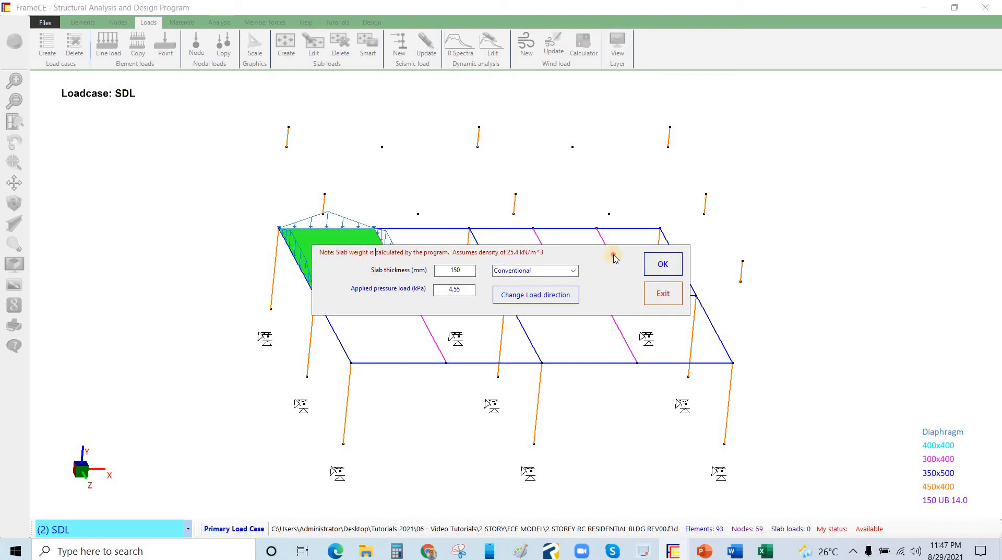
# Step: Apply the 150 mm Conventional slab load of 4.55 kPa to the remaining Level 2 panels, leaving out the bay with the short cross beam
pyautogui.click(436, 238)
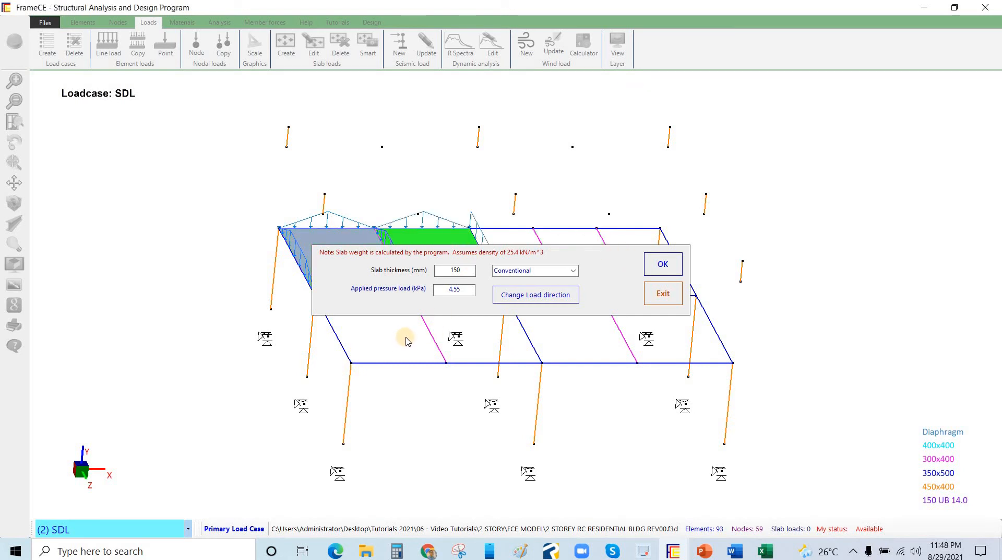
pyautogui.click(442, 255)
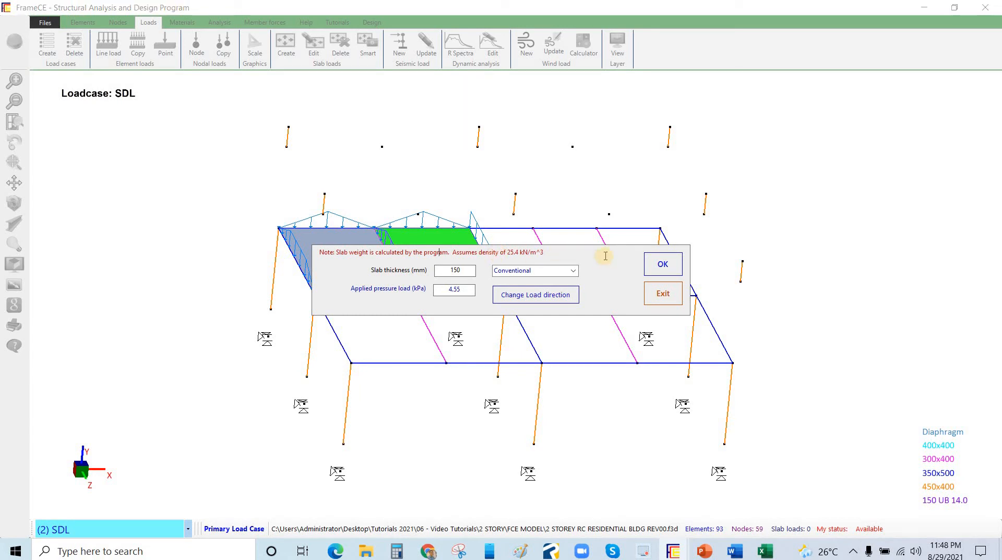
pyautogui.click(568, 236)
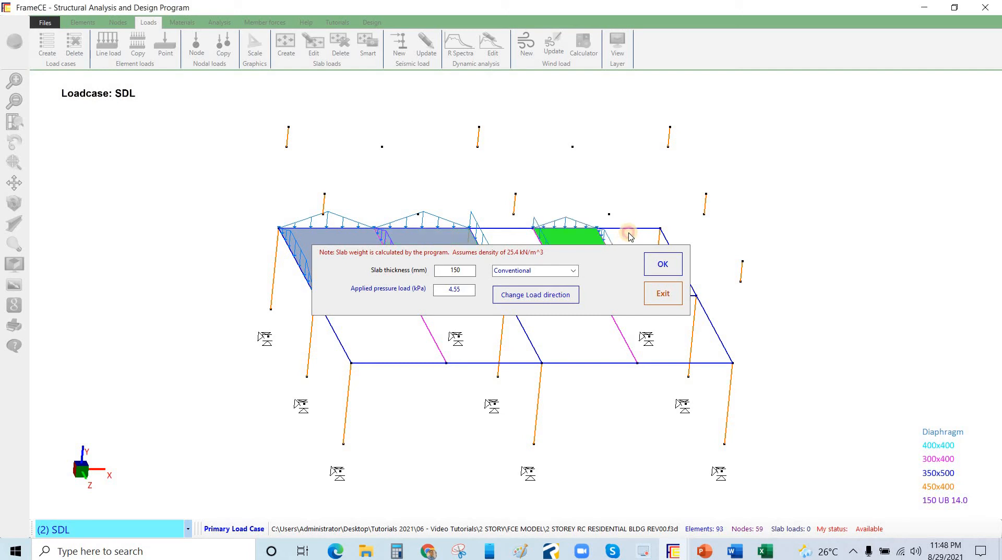
pyautogui.click(629, 234)
pyautogui.click(702, 344)
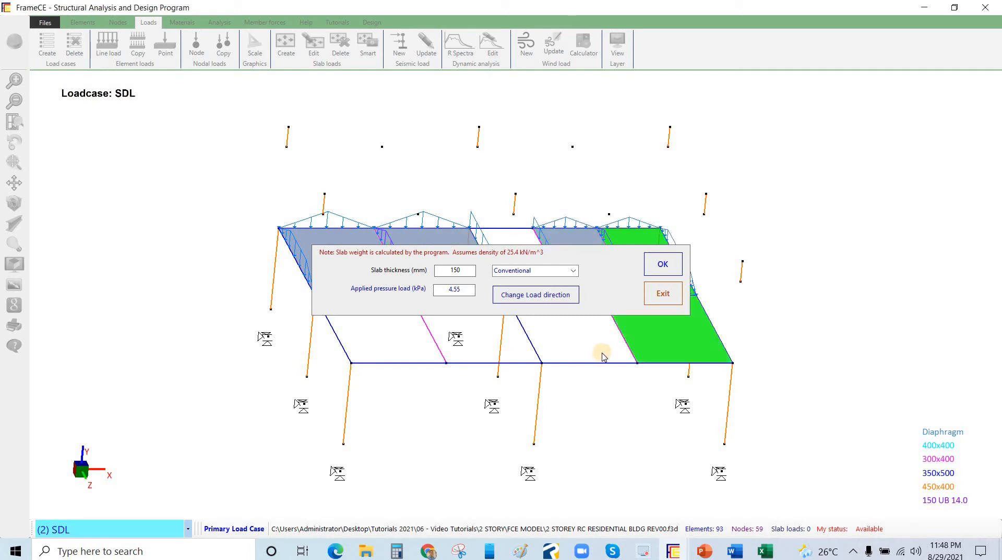
pyautogui.click(546, 352)
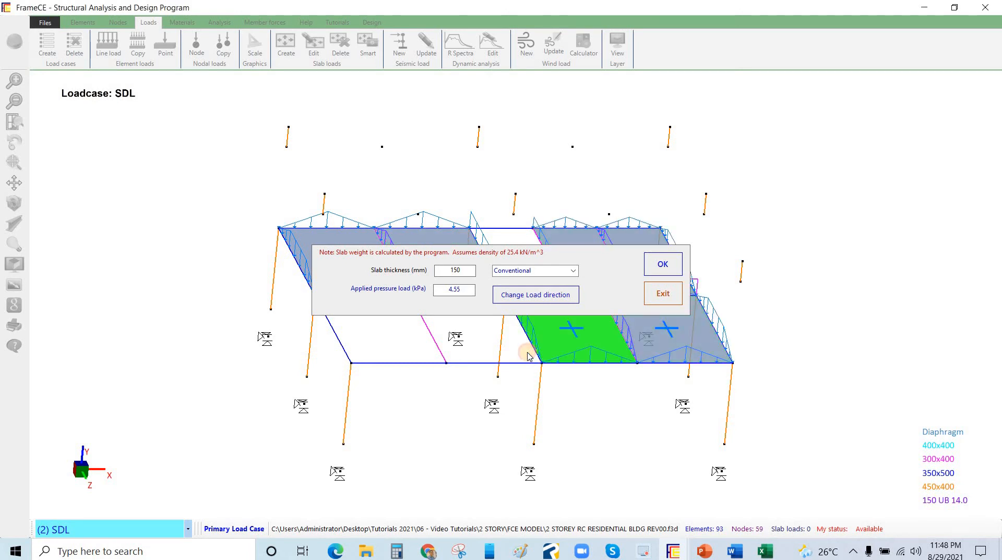
pyautogui.click(448, 352)
pyautogui.click(421, 352)
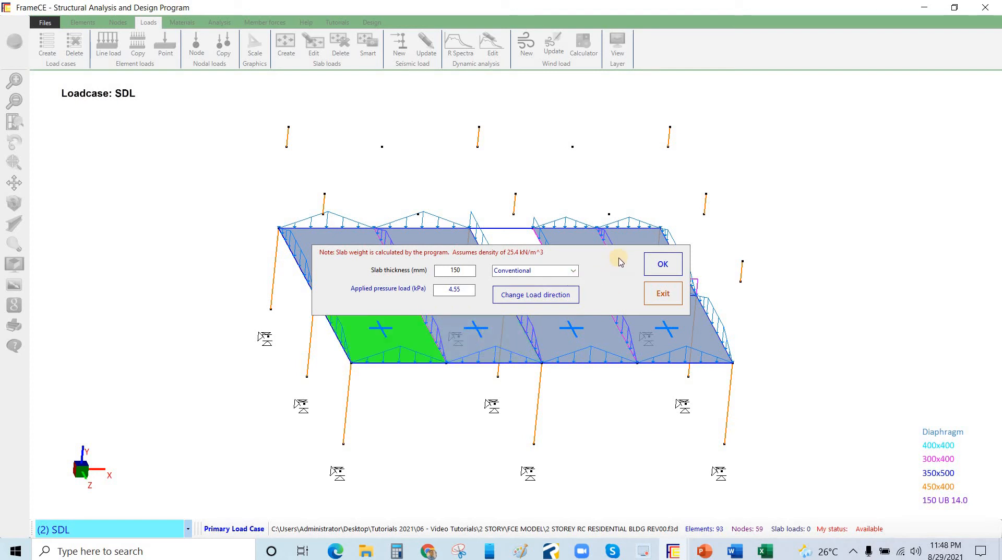
pyautogui.click(662, 272)
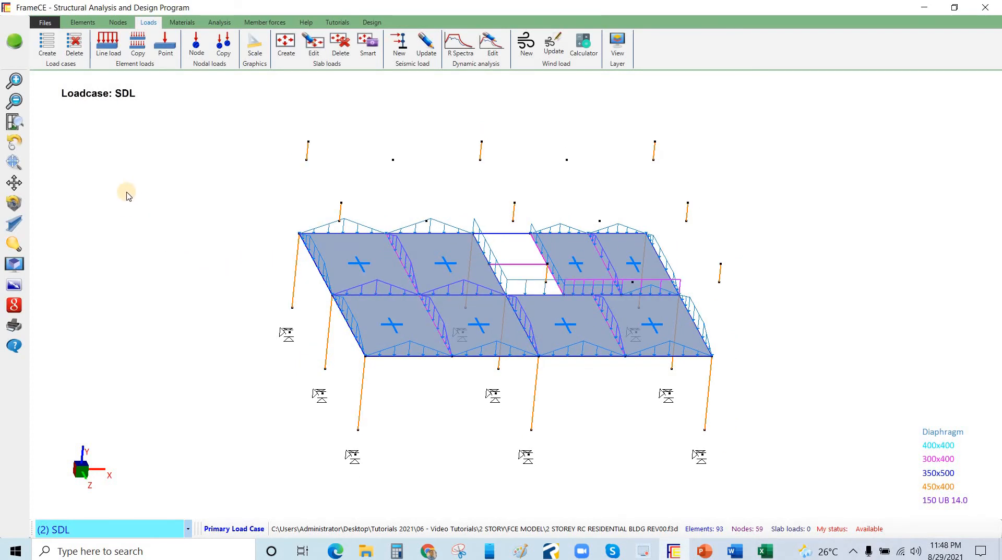
pyautogui.click(17, 151)
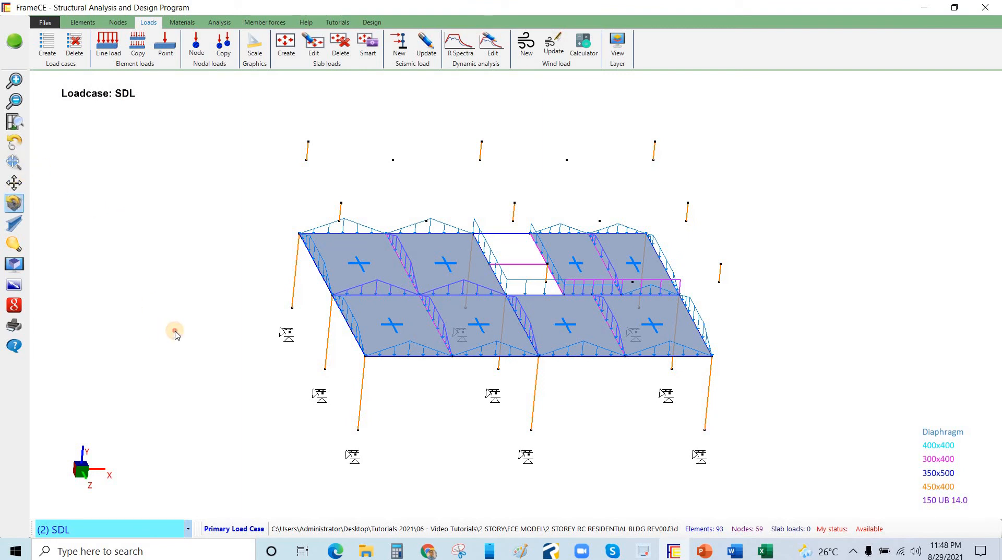
pyautogui.moveTo(218, 310); pyautogui.dragTo(456, 295)
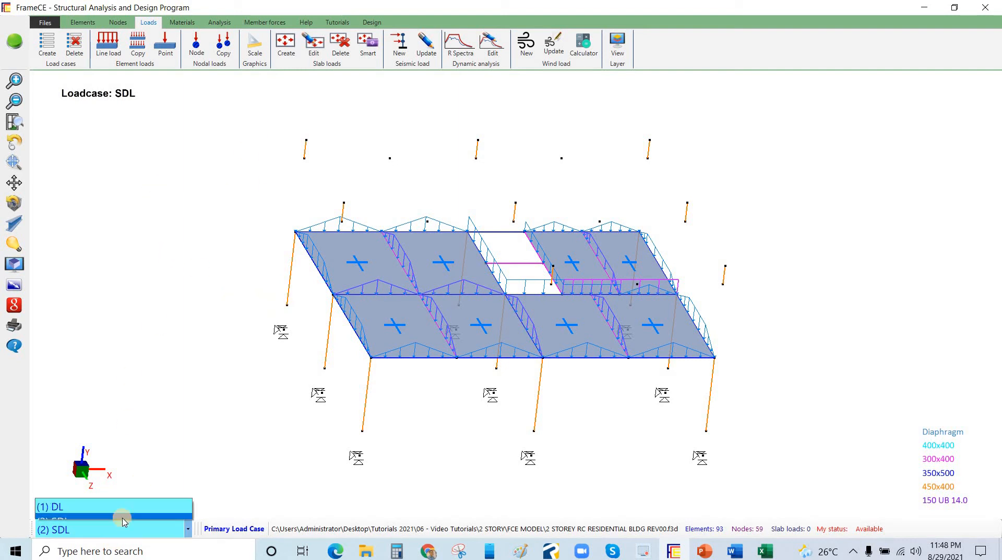
pyautogui.click(142, 526)
pyautogui.click(129, 529)
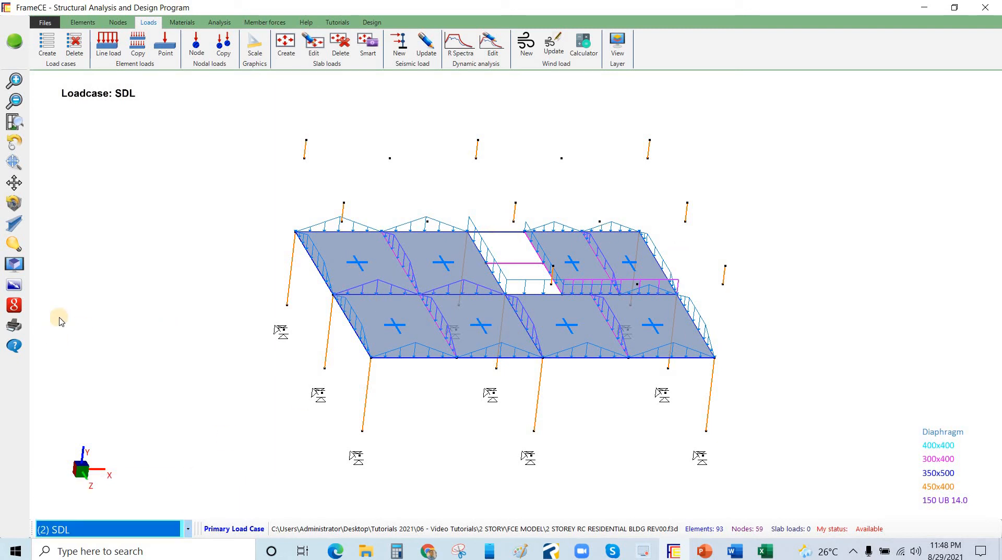
pyautogui.click(177, 243)
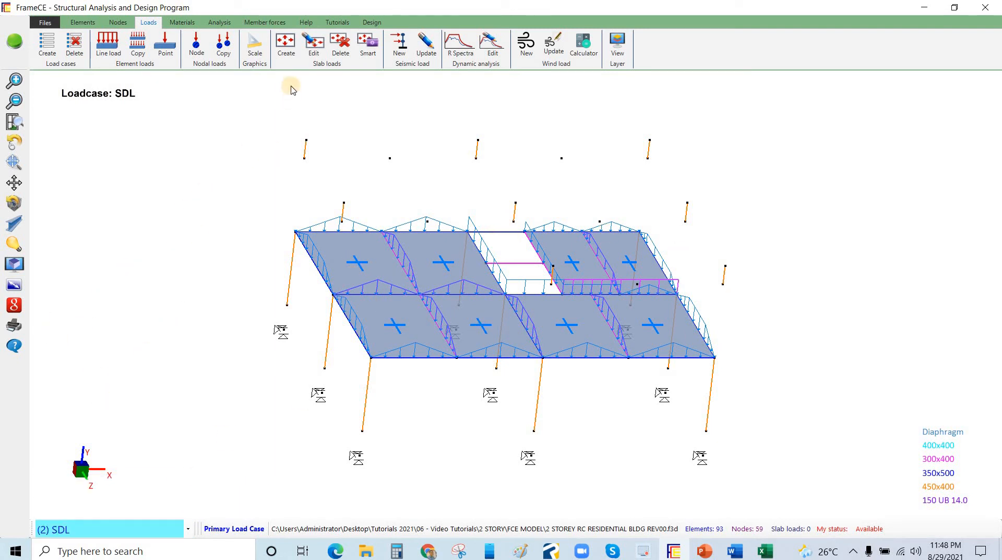
# Step: Edit the rear corner slab (slab no. 1) and lower its applied pressure load
pyautogui.click(315, 48)
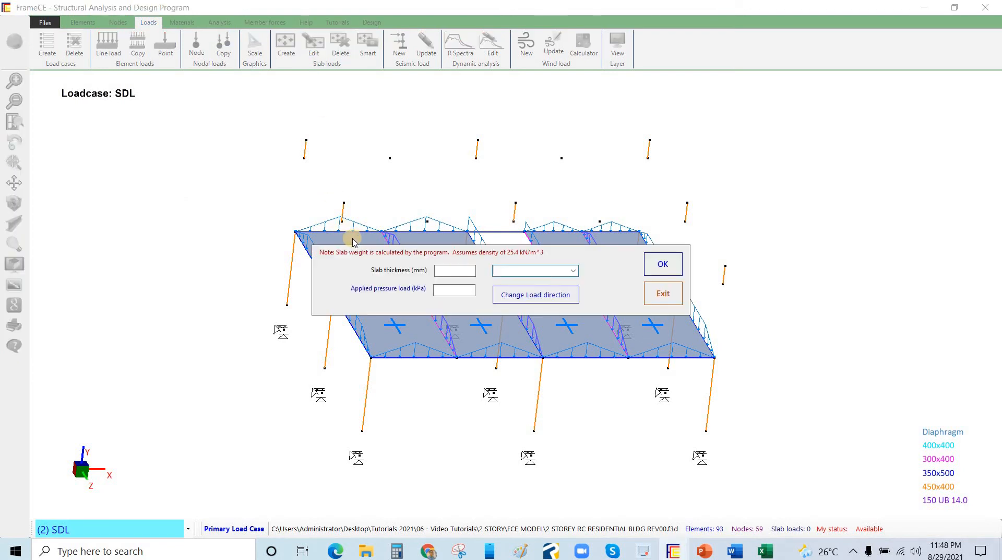
pyautogui.click(349, 244)
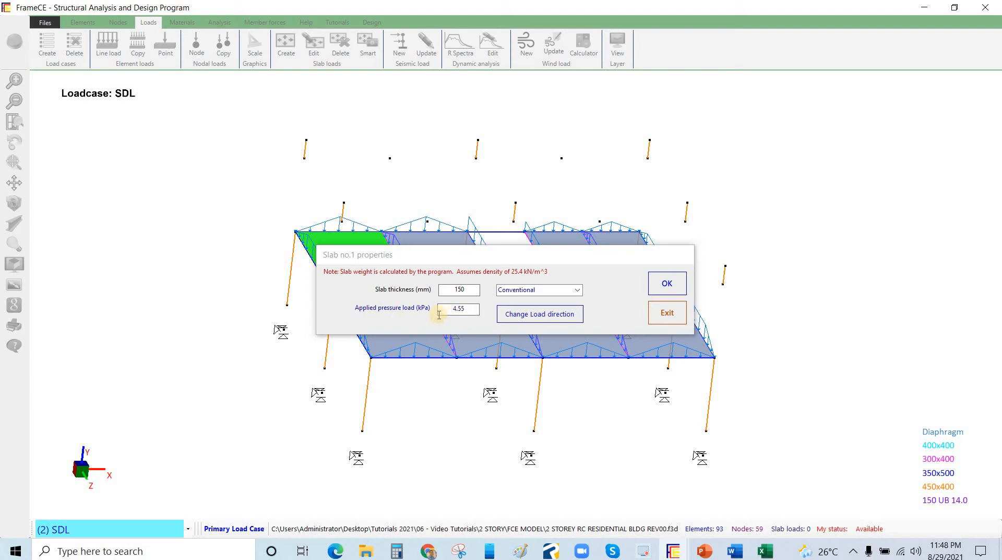
pyautogui.moveTo(464, 311); pyautogui.dragTo(448, 312)
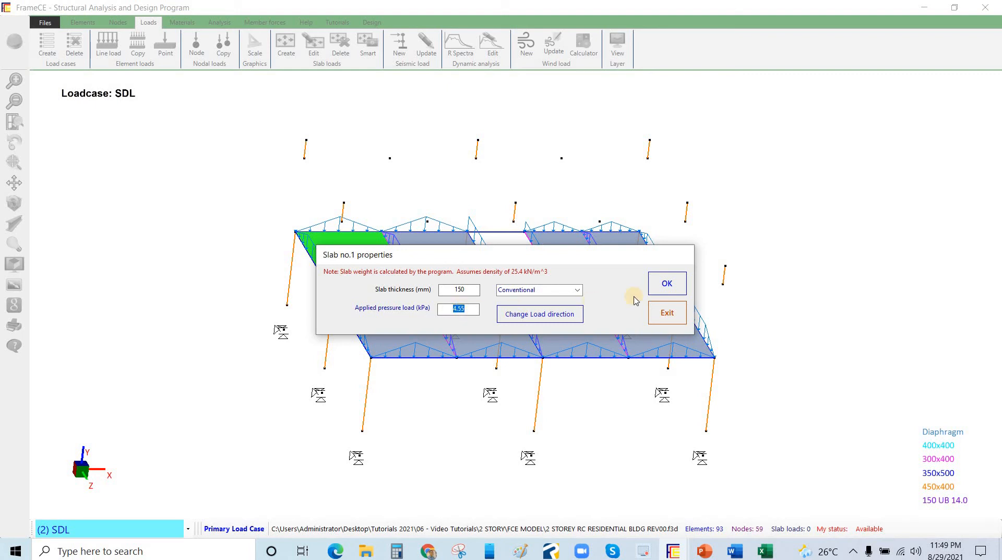
pyautogui.click(667, 283)
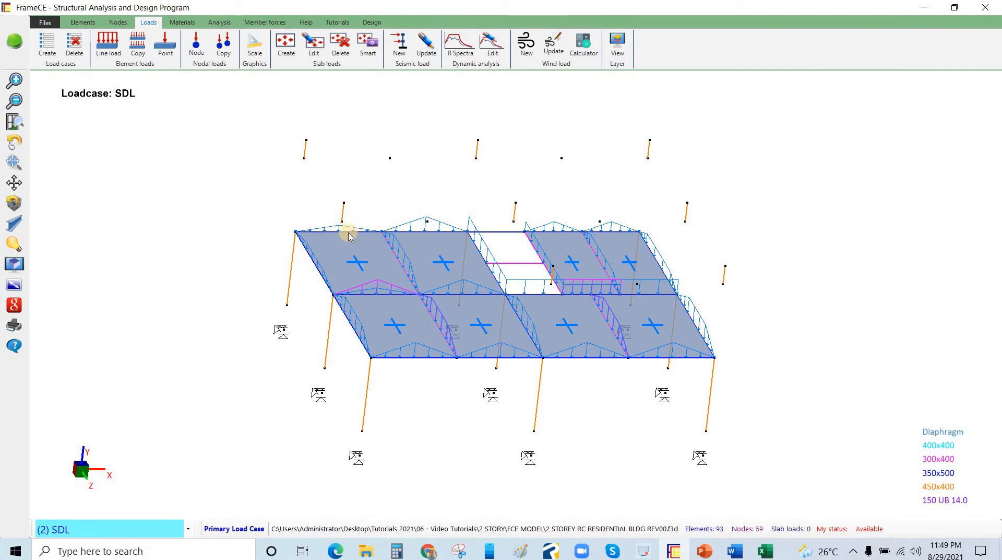
# Step: Set slab no. 1's applied pressure load back to 4.55 kPa
pyautogui.click(313, 45)
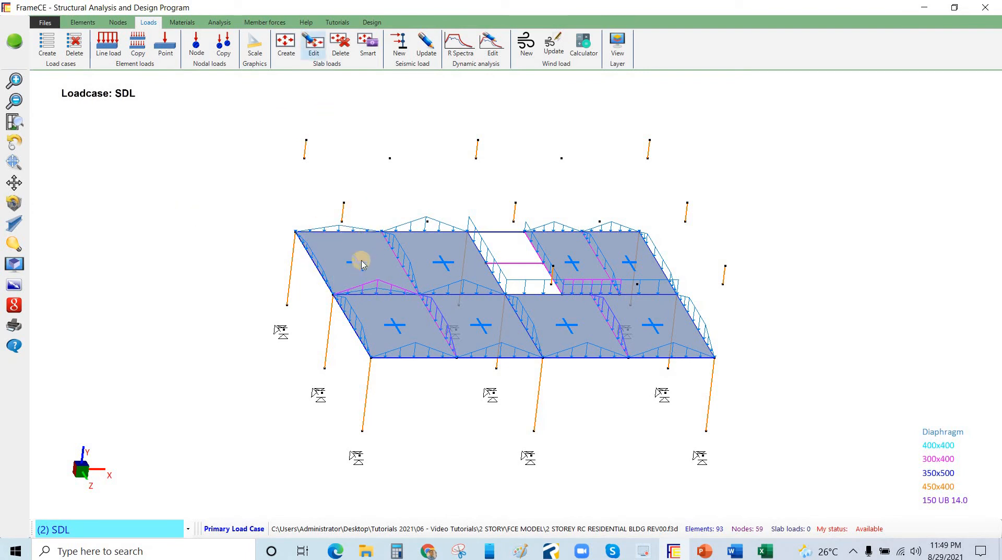
pyautogui.click(348, 243)
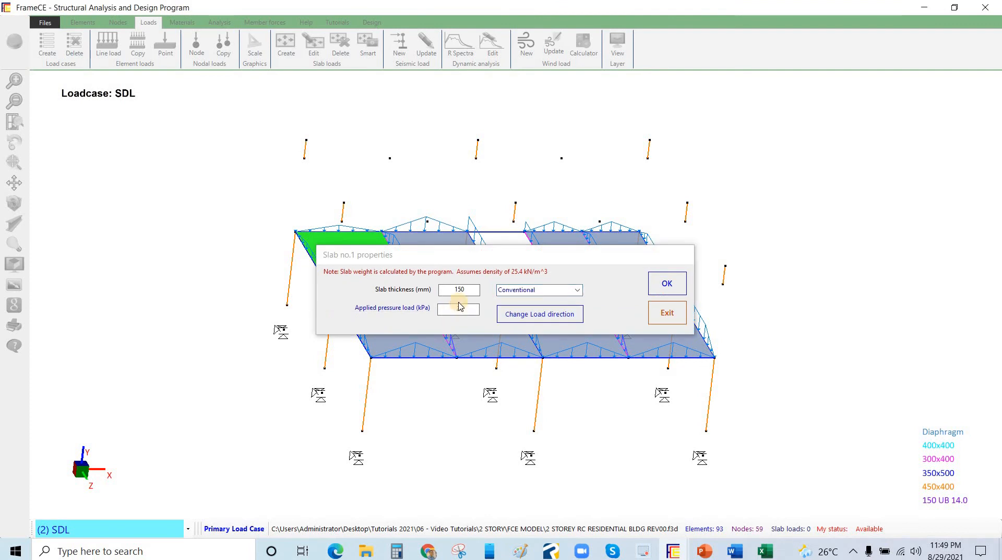
pyautogui.doubleClick(459, 307)
pyautogui.click(662, 283)
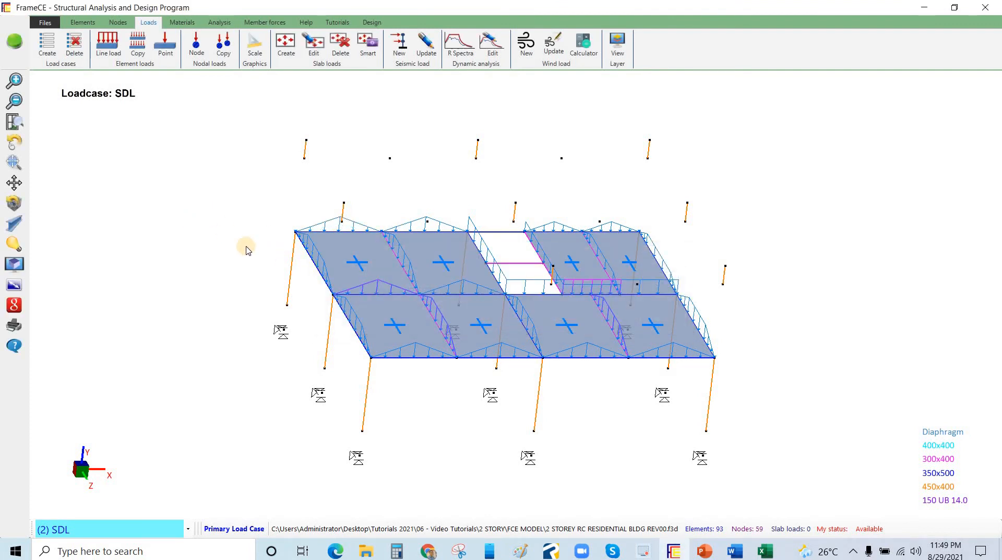
# Step: Switch the active load case to DL to examine its loads on the Level 2 slabs
pyautogui.scroll(-3, 459, 277)
pyautogui.scroll(2, 282, 252)
pyautogui.scroll(-3, 166, 217)
pyautogui.click(23, 195)
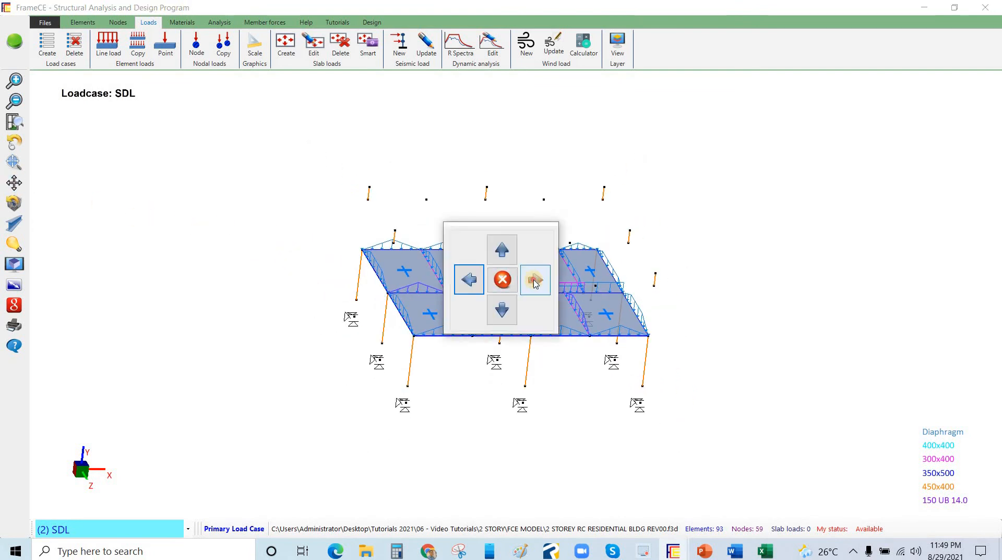
pyautogui.click(535, 281)
pyautogui.click(704, 277)
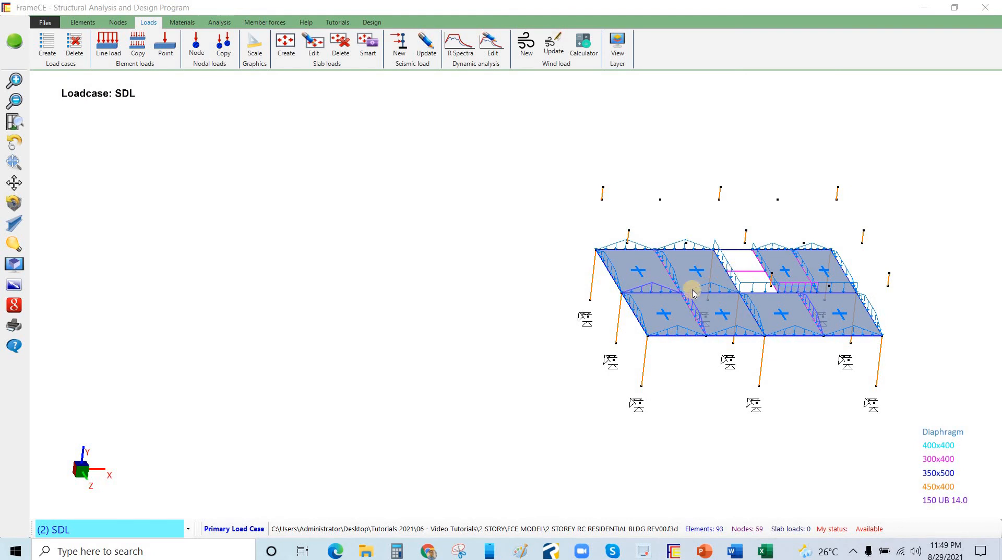
pyautogui.click(11, 181)
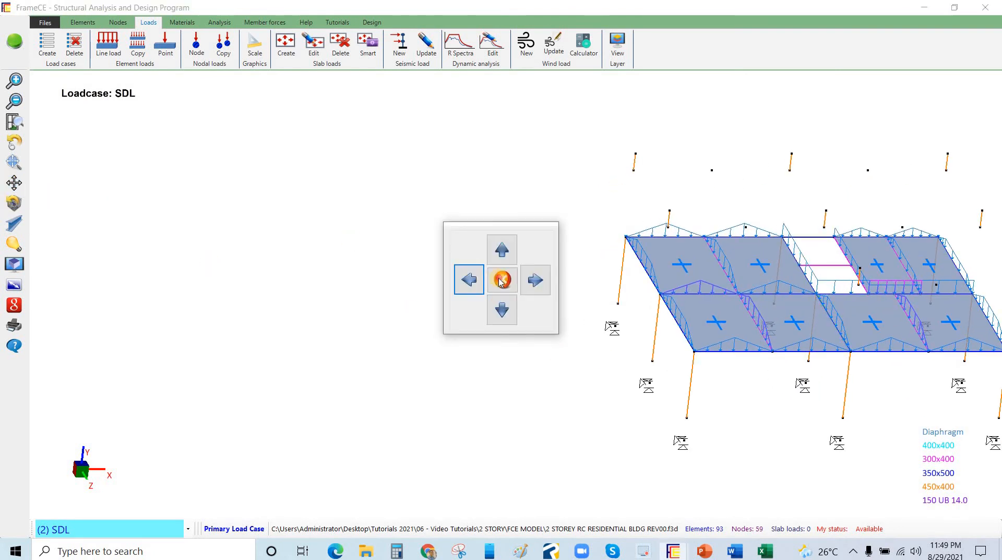
pyautogui.click(14, 162)
pyautogui.moveTo(305, 222); pyautogui.dragTo(291, 197)
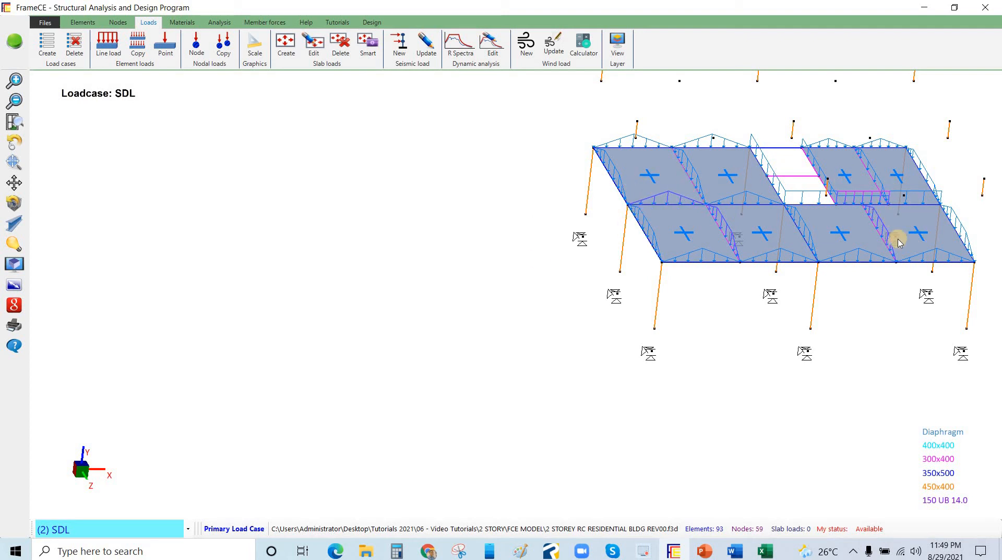
pyautogui.click(146, 530)
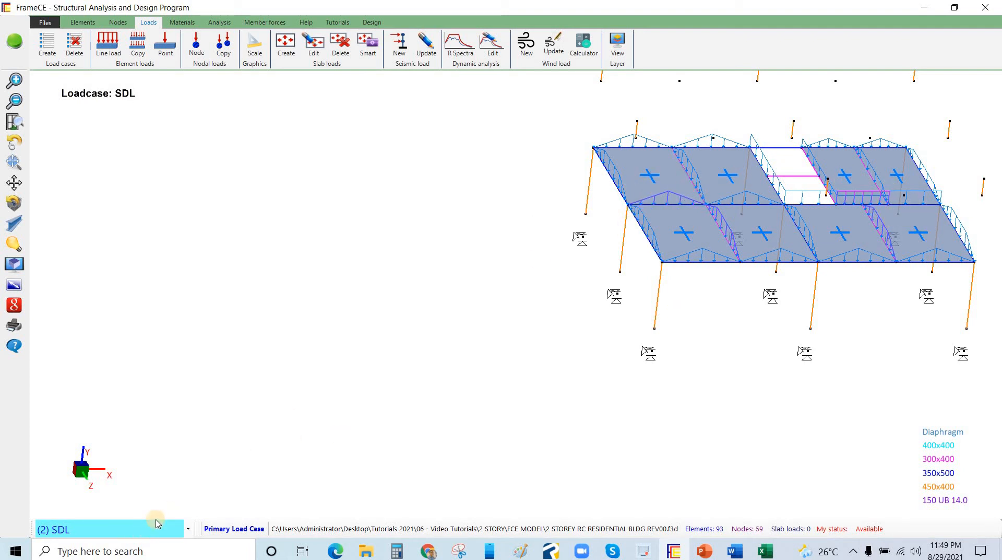
pyautogui.click(127, 479)
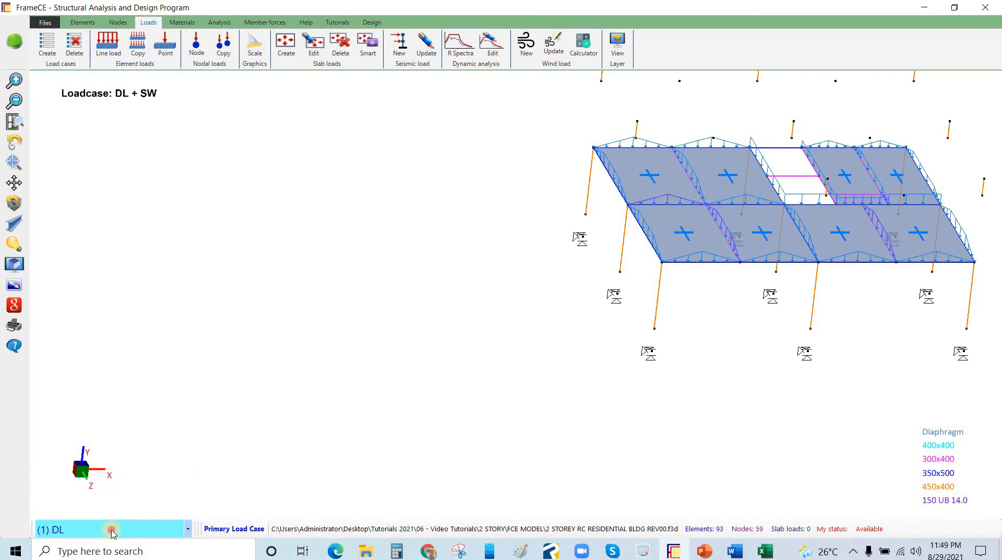
# Step: Review the available load cases and make SDL the active load case again
pyautogui.click(112, 531)
pyautogui.click(110, 530)
pyautogui.click(107, 531)
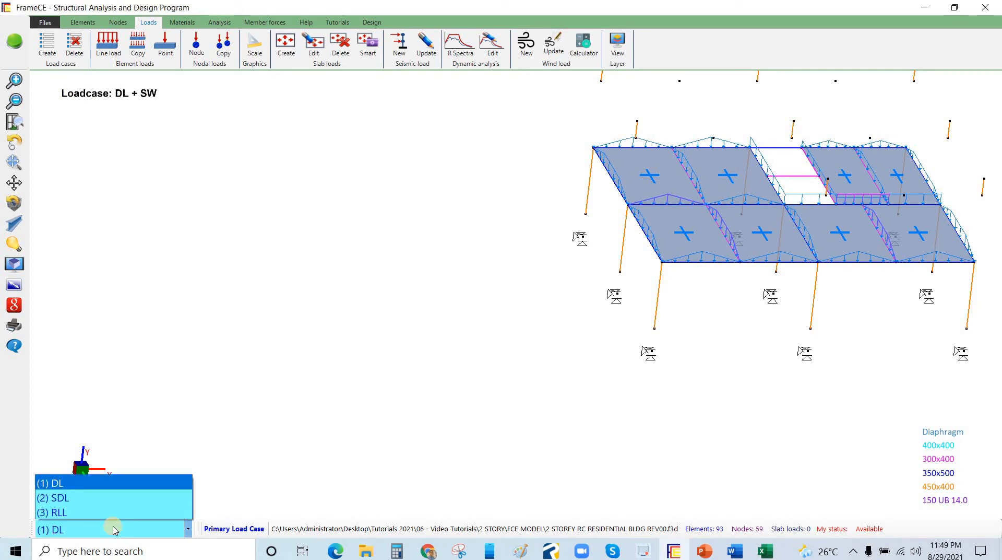
pyautogui.click(100, 534)
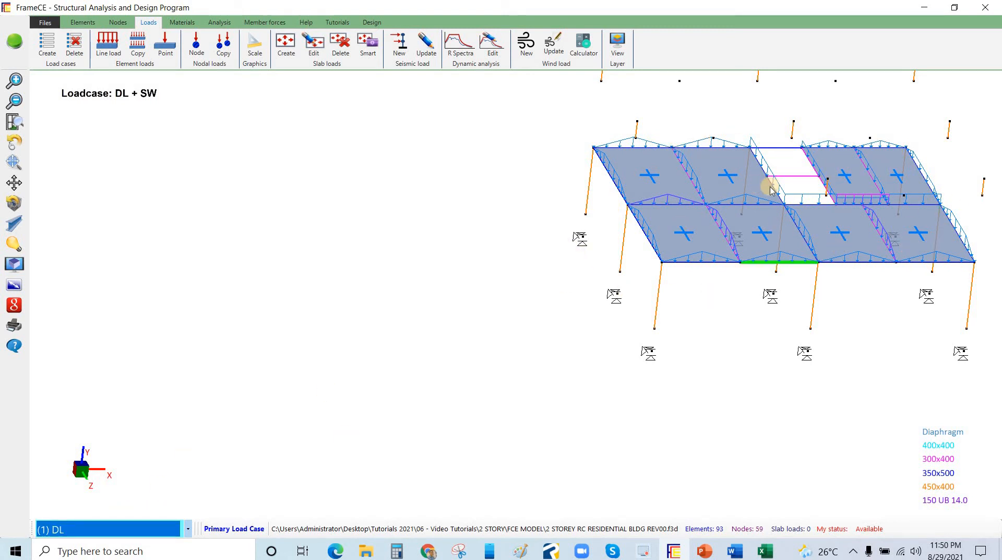
pyautogui.click(130, 529)
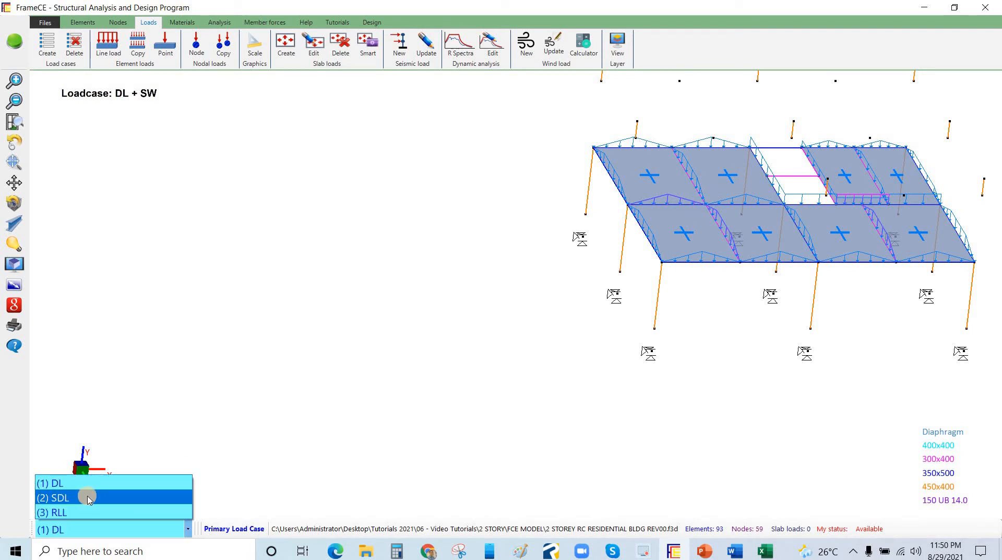
pyautogui.click(88, 499)
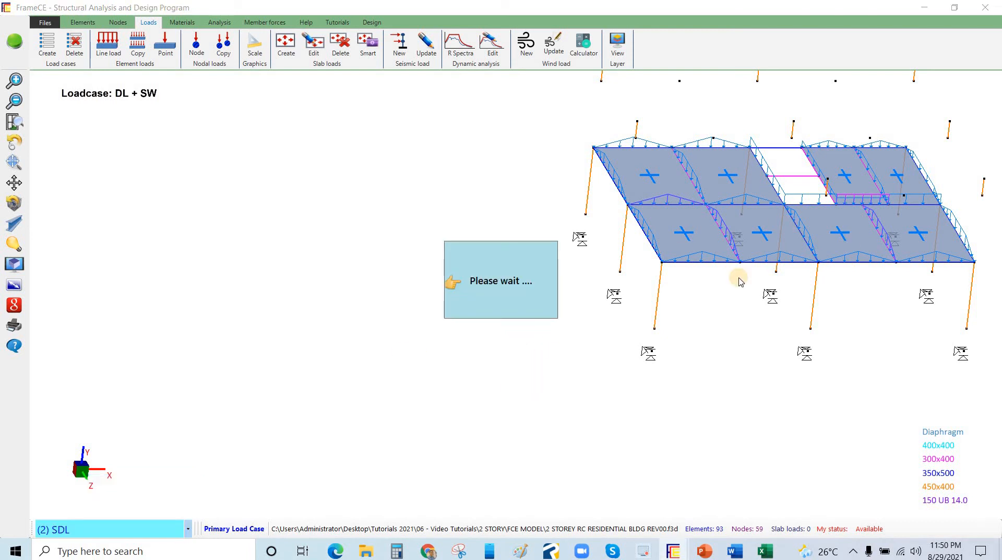
# Step: Try to turn on the slab load values display and reset the model to the front 3D view
pyautogui.click(14, 262)
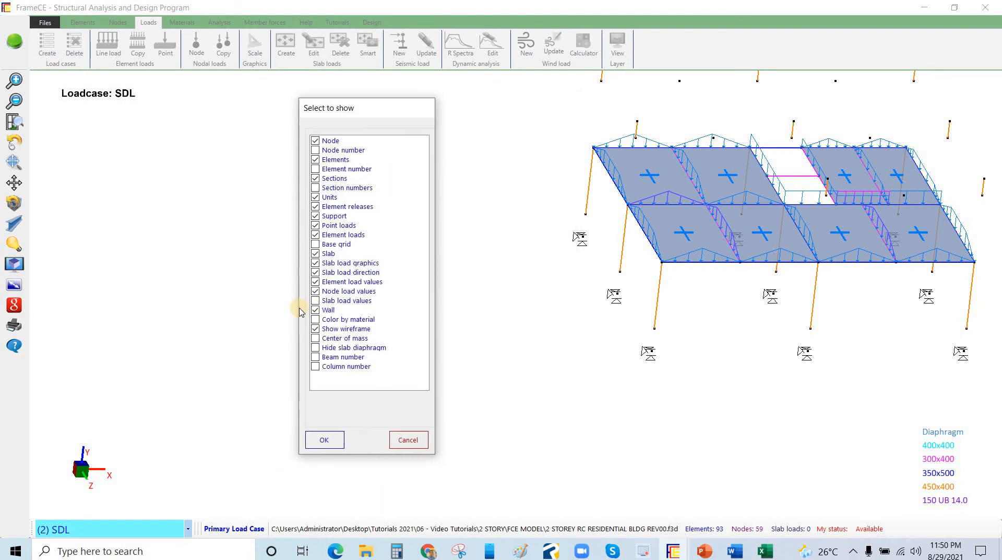
pyautogui.click(291, 291)
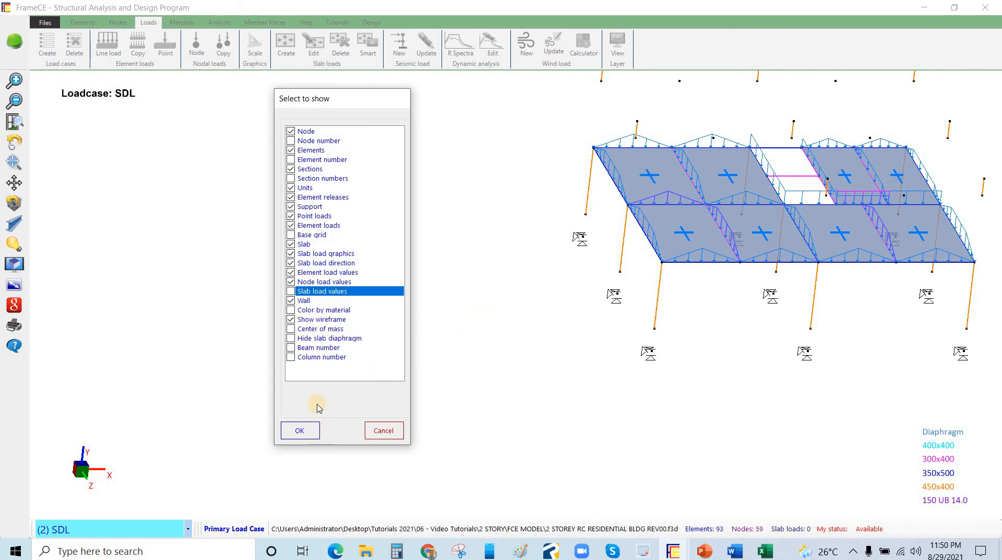
pyautogui.click(15, 267)
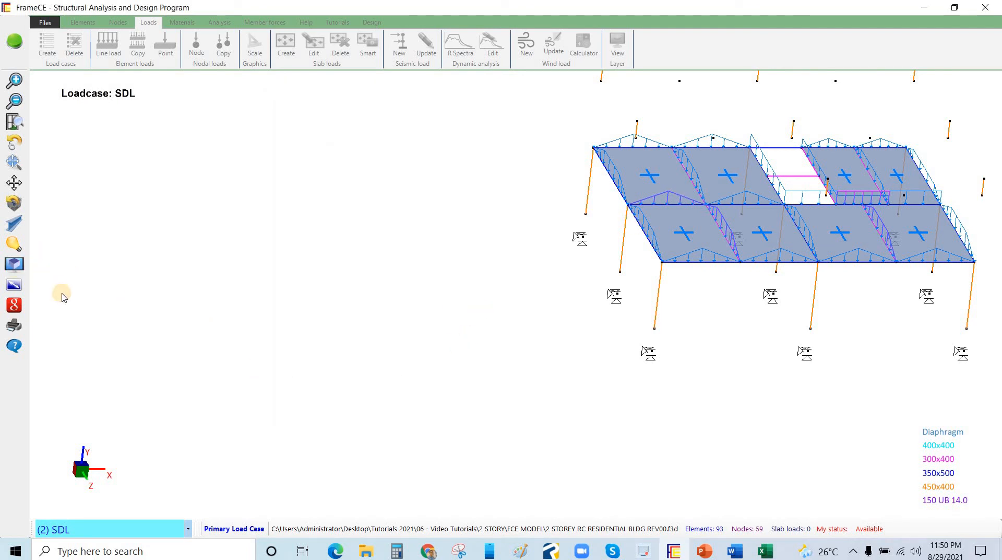
pyautogui.click(91, 269)
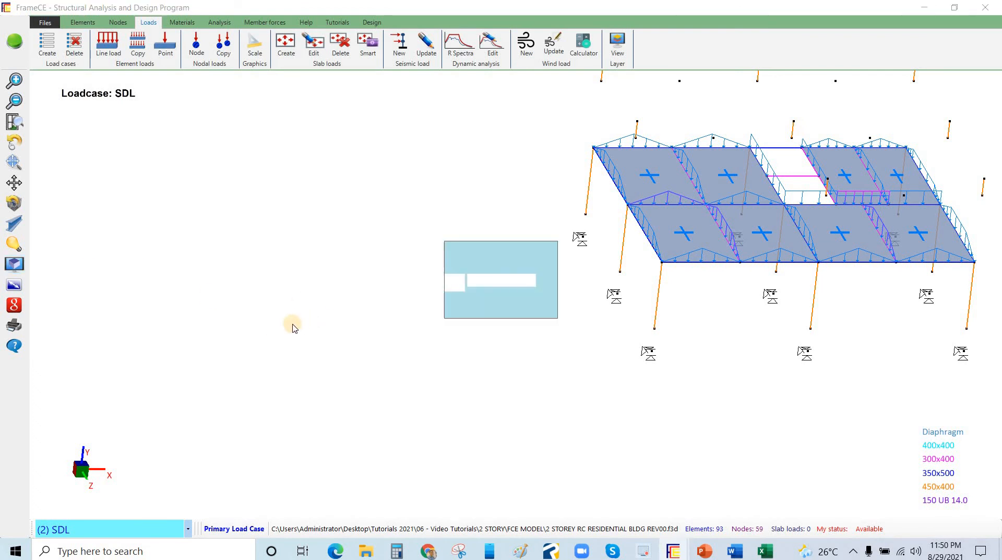
# Step: Show the model in a 2D front elevation and turn on the display of slab load values
pyautogui.click(14, 265)
pyautogui.click(14, 286)
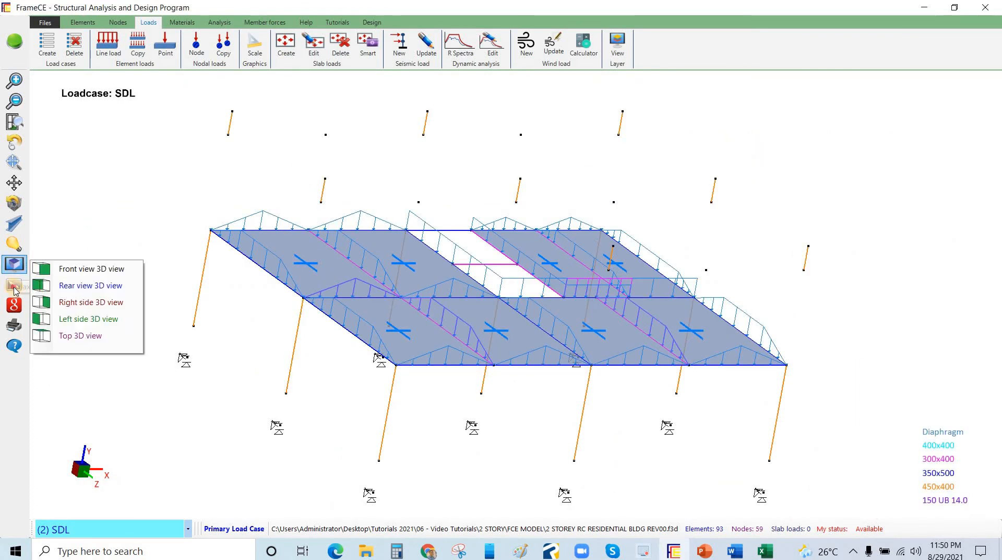
pyautogui.click(74, 304)
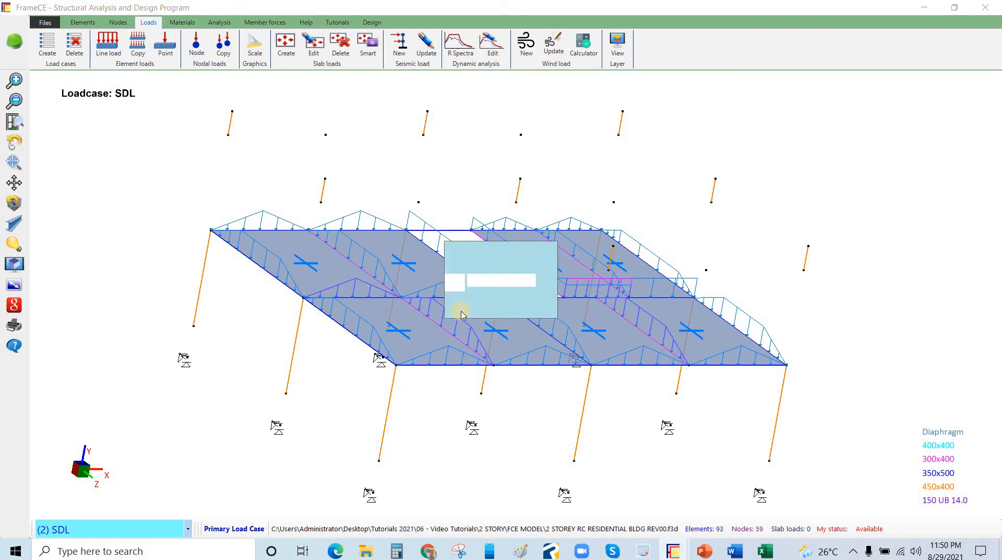
pyautogui.click(14, 249)
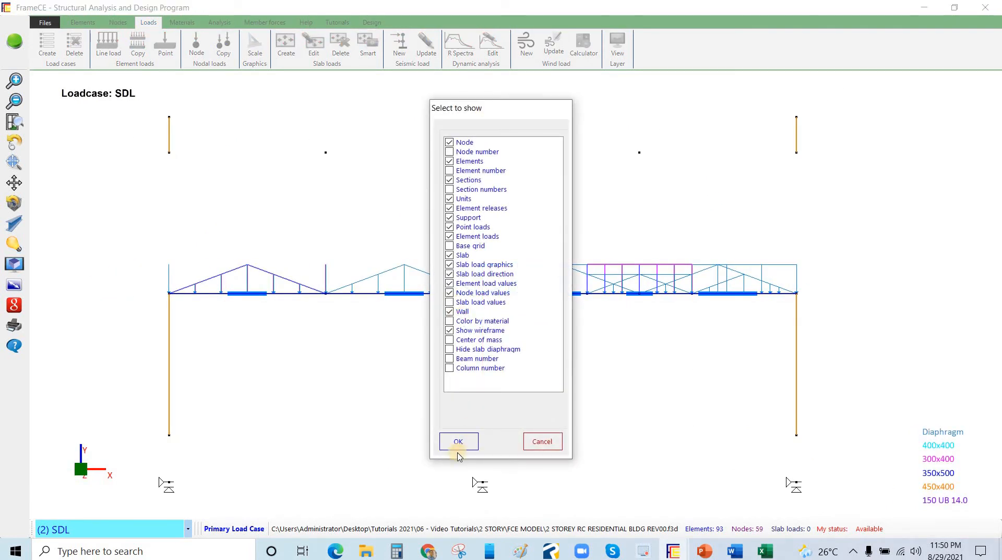
pyautogui.click(450, 302)
pyautogui.click(458, 442)
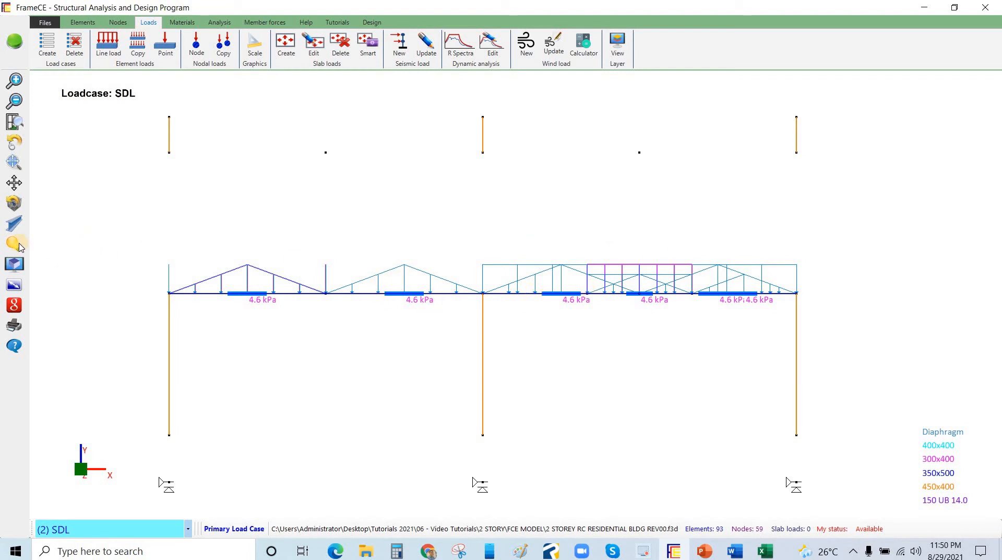
# Step: Return the model to the front 3D view with the Level 2 slabs in clear sight
pyautogui.click(16, 269)
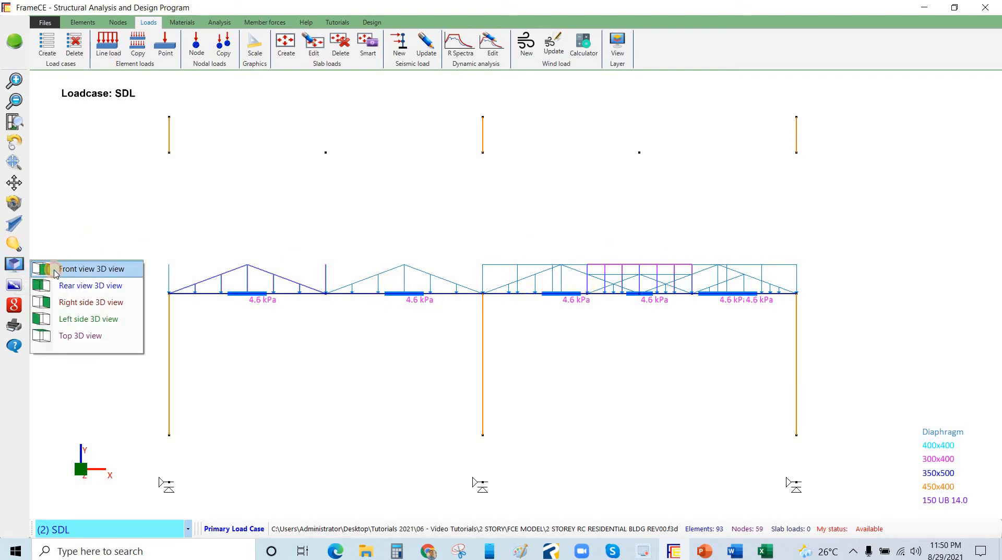
pyautogui.click(55, 268)
pyautogui.click(14, 162)
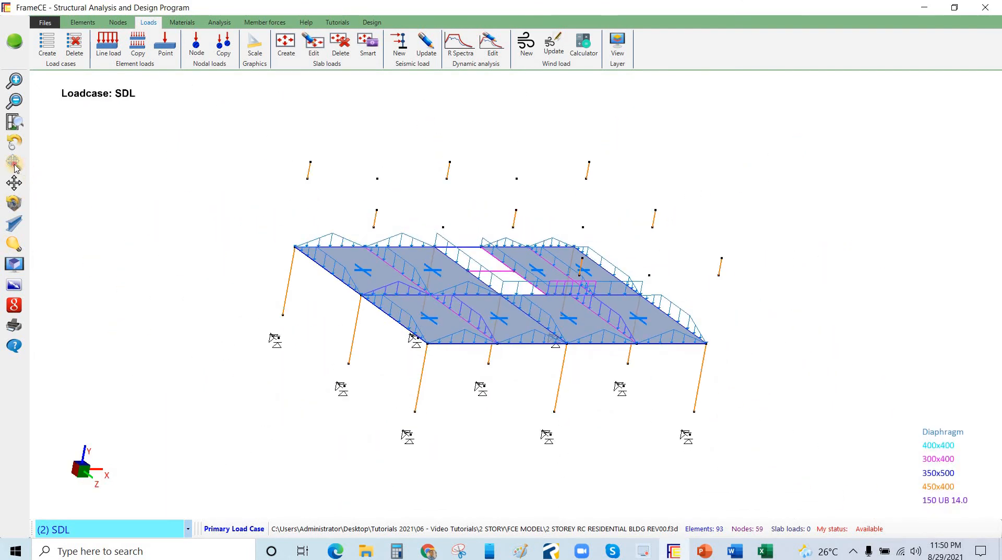
pyautogui.moveTo(334, 342); pyautogui.dragTo(531, 291, button='middle')
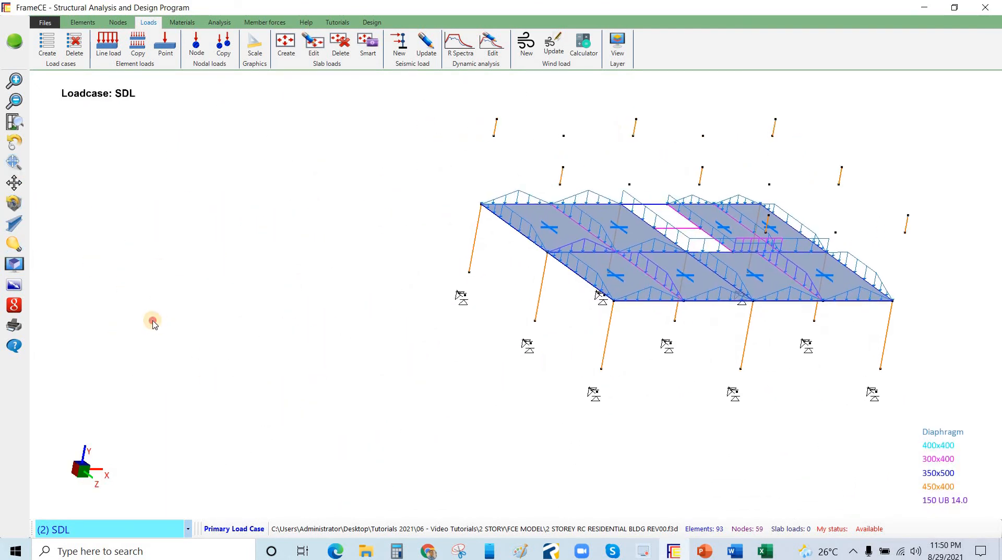
# Step: Show the Level 3 layer and hide the Level 2 layer, keeping the Others layer on
pyautogui.click(83, 22)
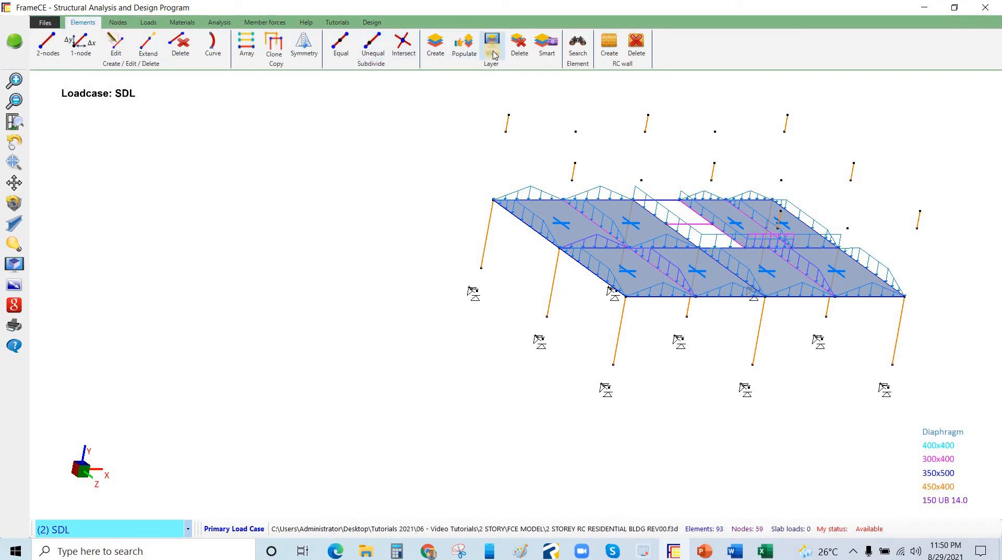
pyautogui.click(492, 44)
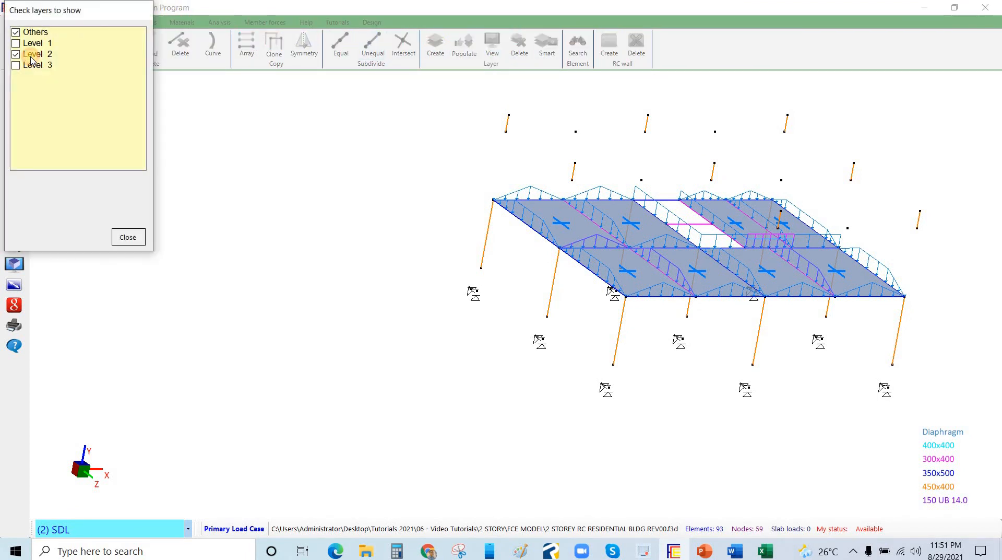
pyautogui.click(33, 64)
pyautogui.click(16, 53)
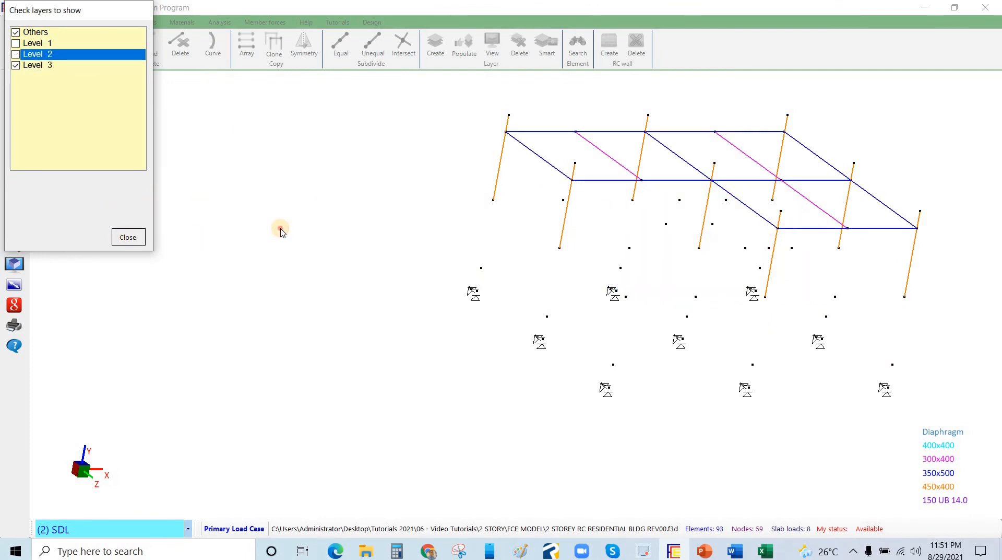
pyautogui.click(127, 237)
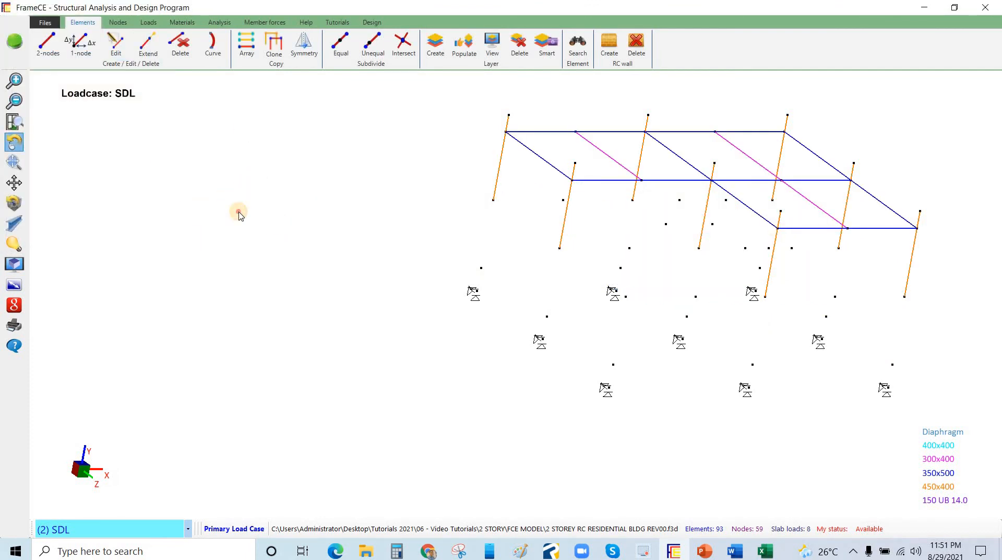
pyautogui.moveTo(286, 341); pyautogui.dragTo(304, 333, button='middle')
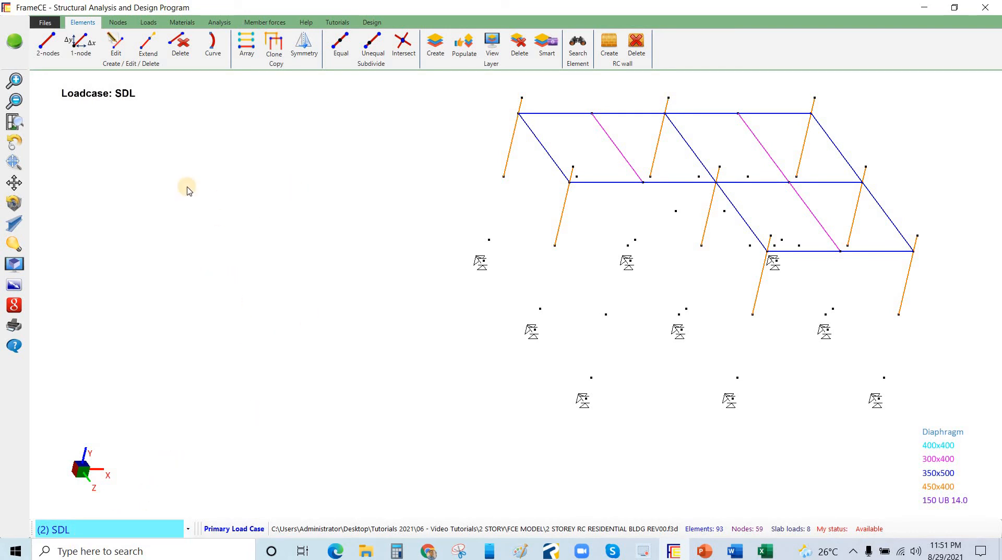
# Step: Apply a 150 mm Conventional slab load of 2.3 kPa to all six Level 3 panels in the SDL load case
pyautogui.click(150, 23)
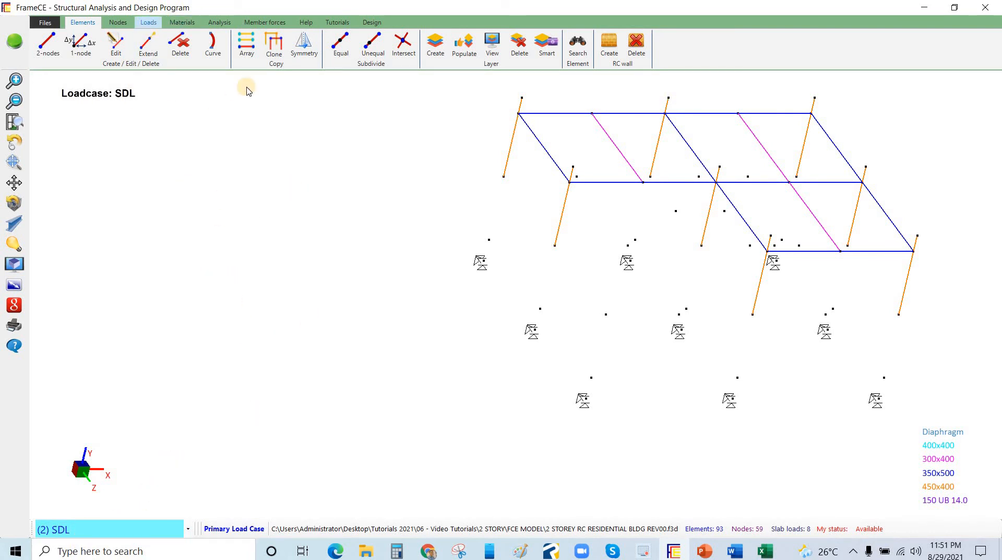
pyautogui.click(287, 47)
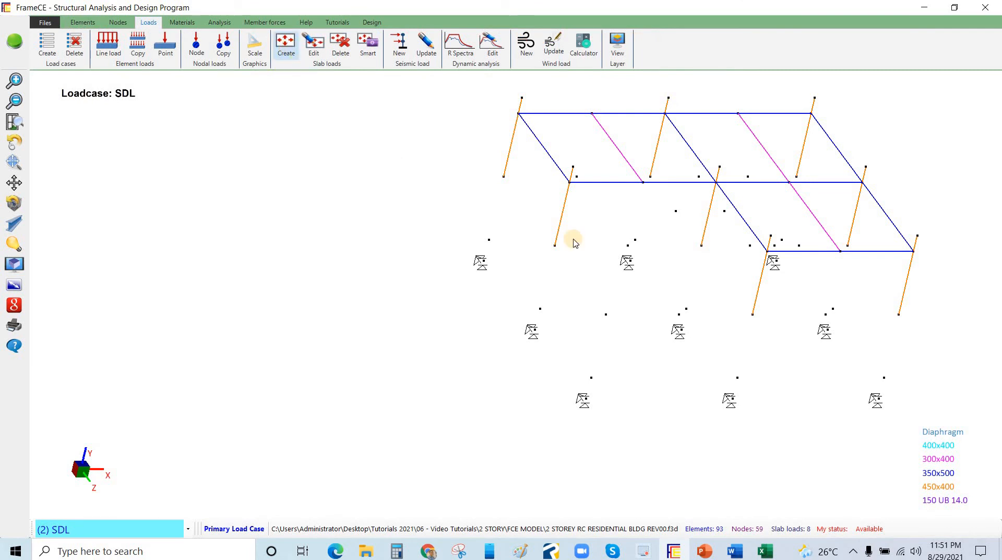
pyautogui.click(603, 253)
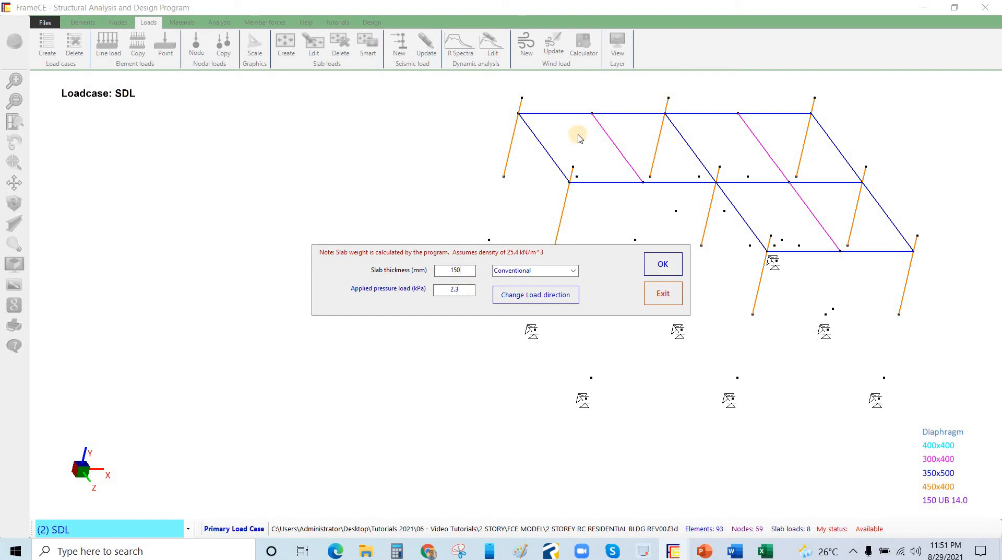
pyautogui.click(594, 140)
pyautogui.click(580, 150)
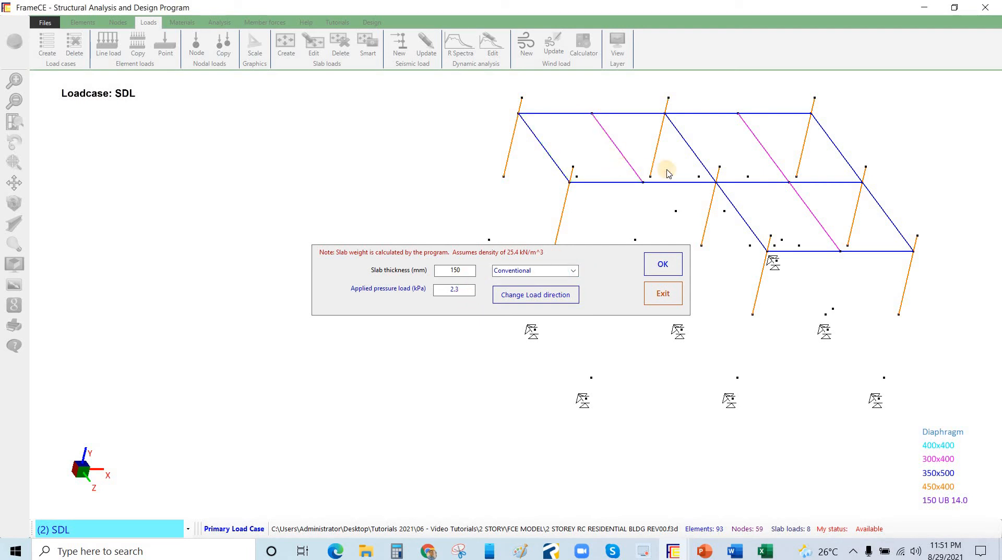
pyautogui.click(696, 165)
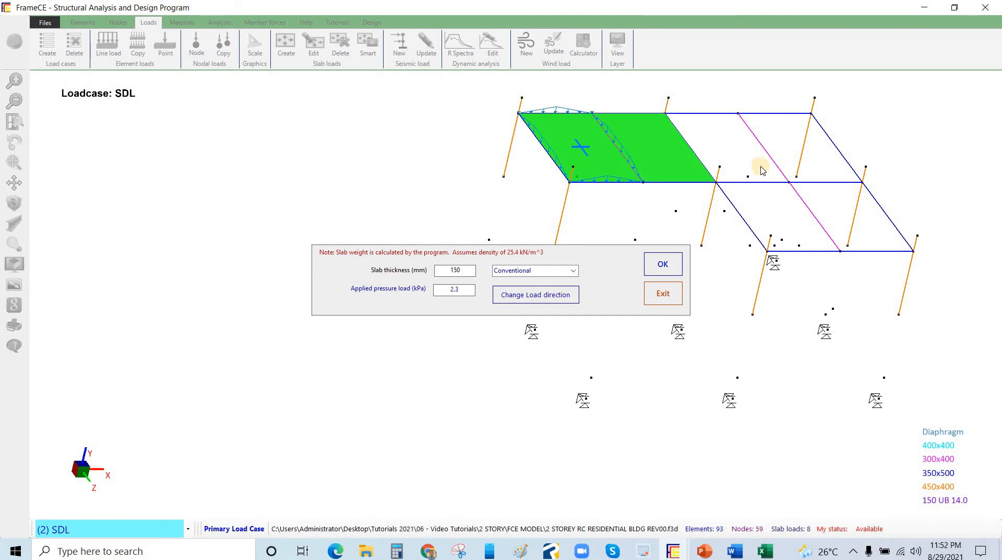
pyautogui.click(770, 171)
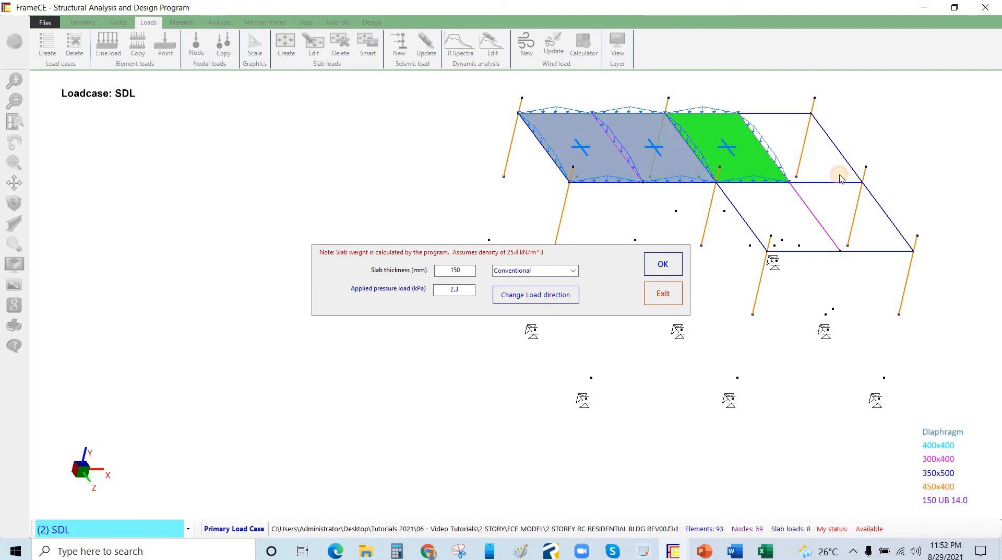
pyautogui.click(889, 243)
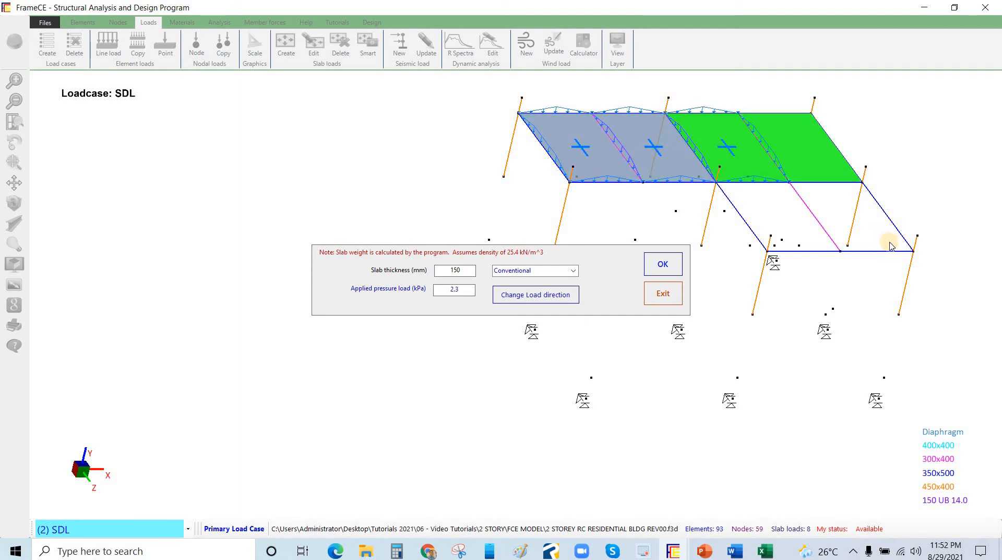
pyautogui.click(792, 247)
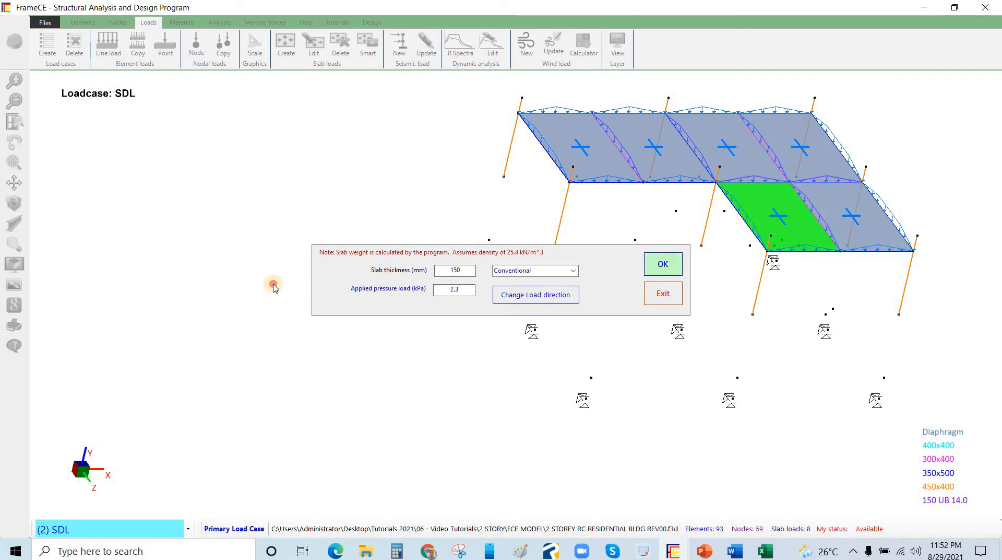
pyautogui.click(662, 264)
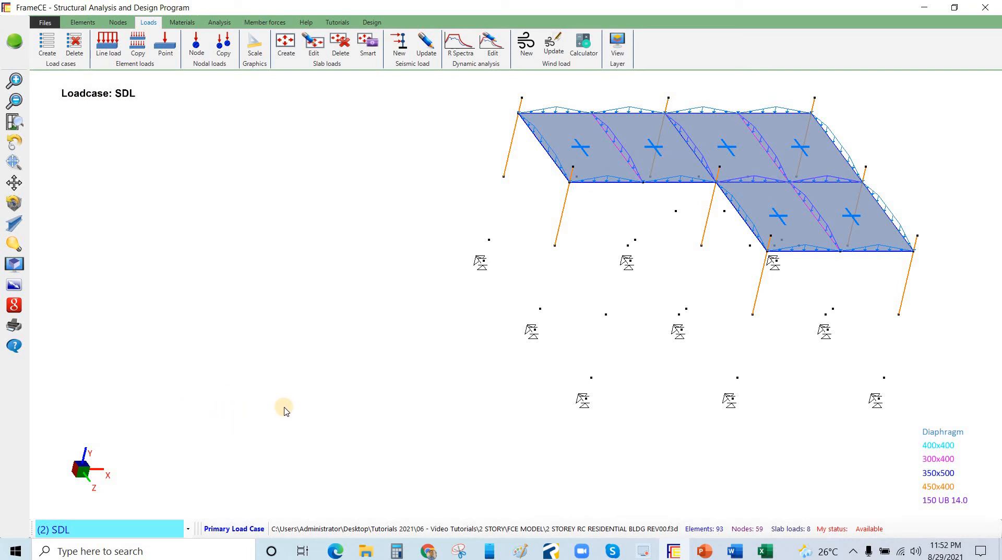
# Step: Make RLL the active load case
pyautogui.click(163, 529)
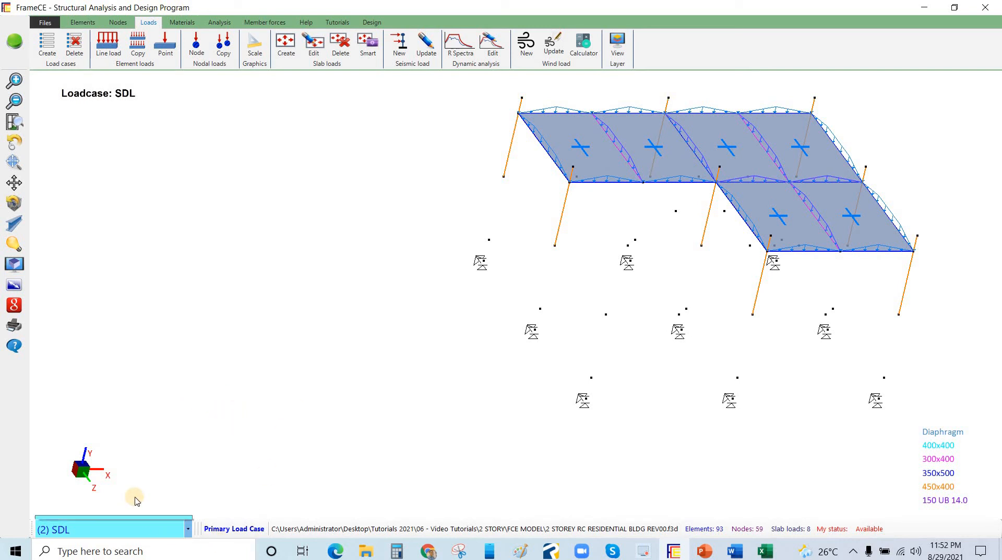
pyautogui.click(67, 530)
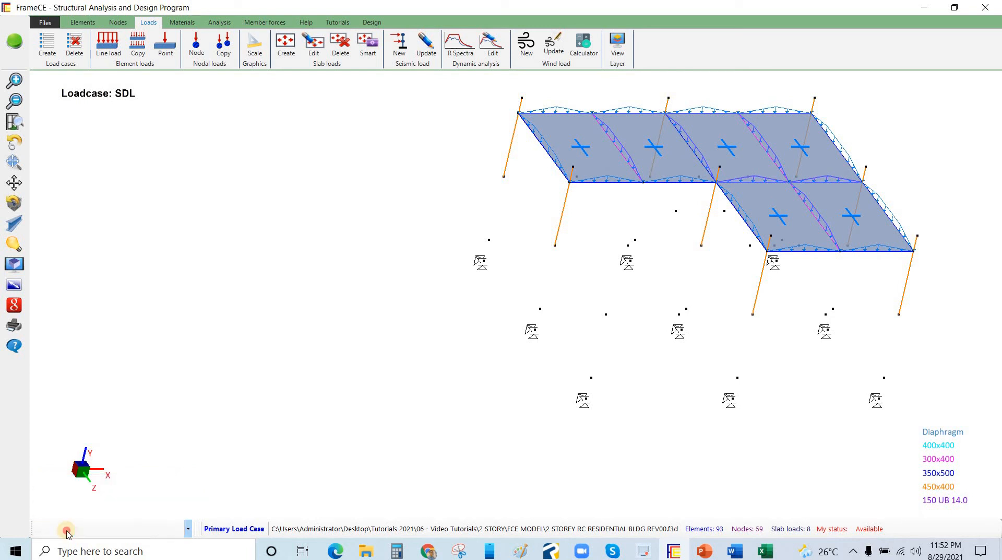
pyautogui.click(63, 529)
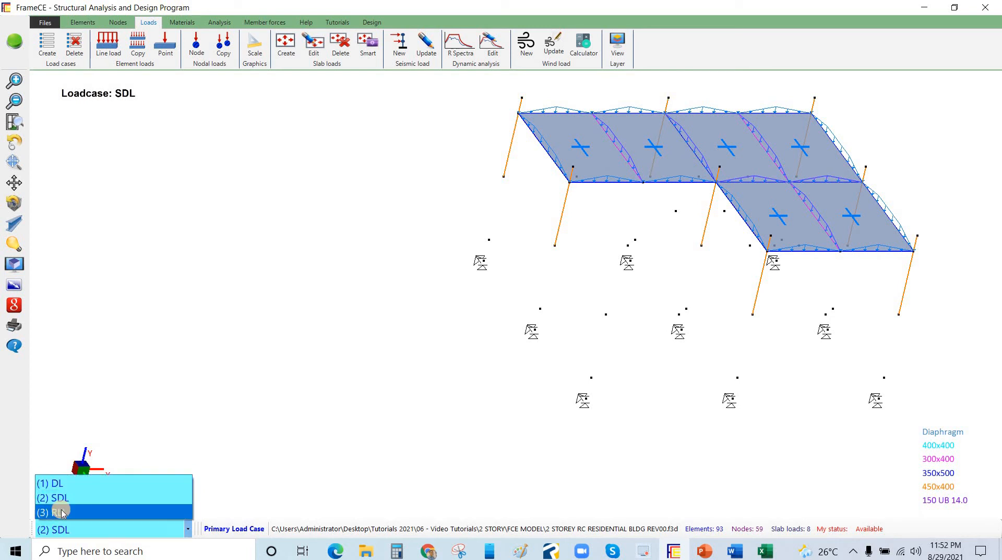
pyautogui.click(93, 514)
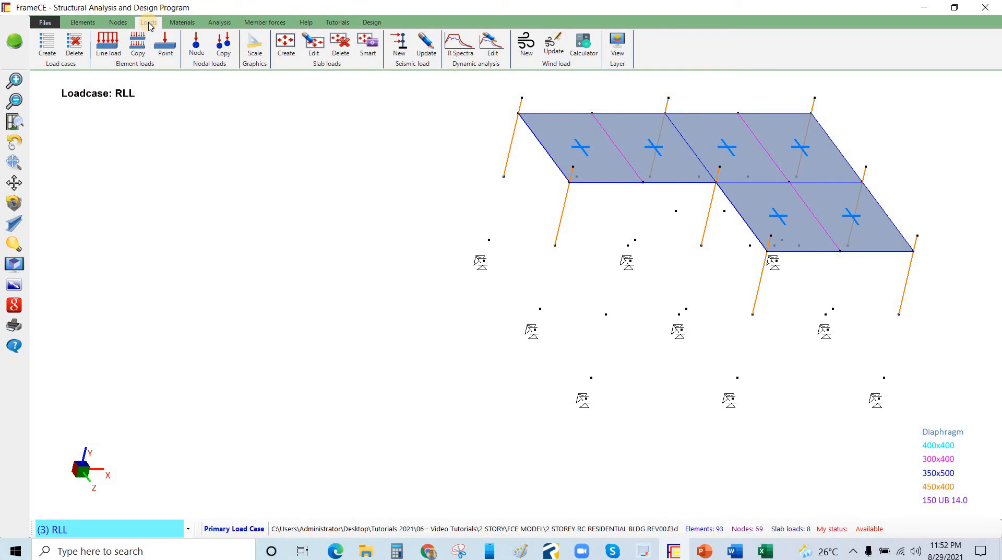
# Step: Apply a slab pressure load of 1.9 kPa to all six Level 3 panels in the RLL load case
pyautogui.click(316, 55)
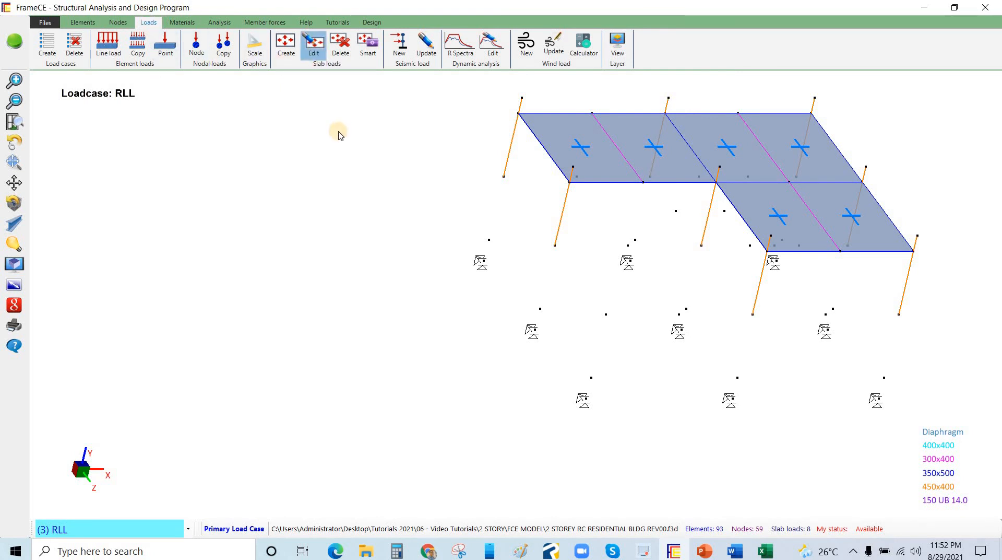
pyautogui.click(550, 135)
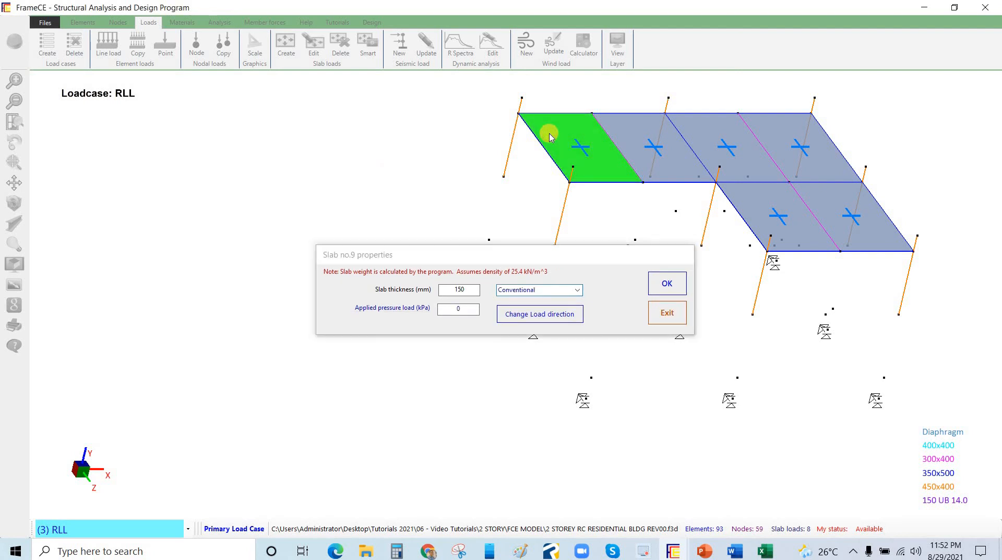
pyautogui.click(649, 148)
pyautogui.click(723, 152)
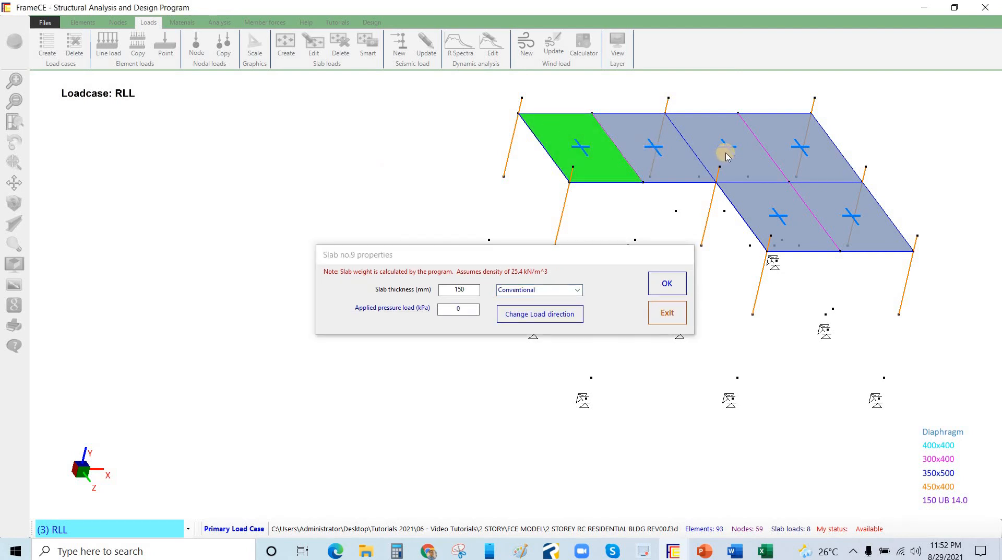
pyautogui.click(812, 195)
pyautogui.click(799, 224)
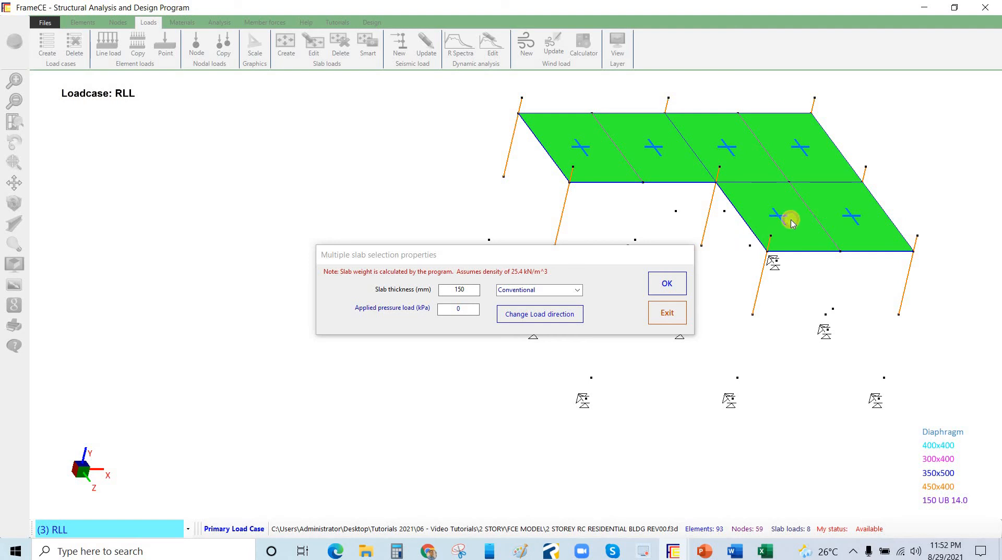
pyautogui.click(763, 221)
pyautogui.click(794, 232)
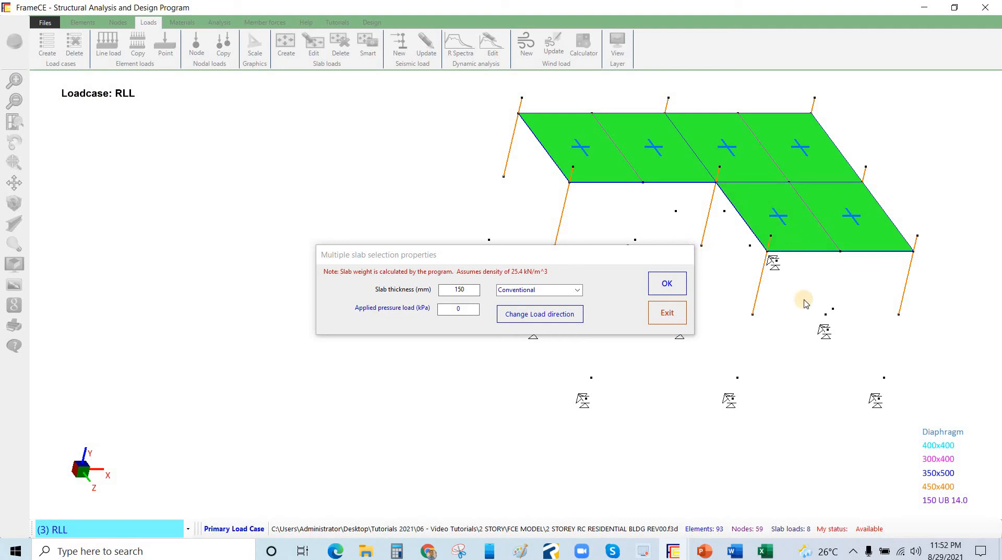
pyautogui.click(796, 235)
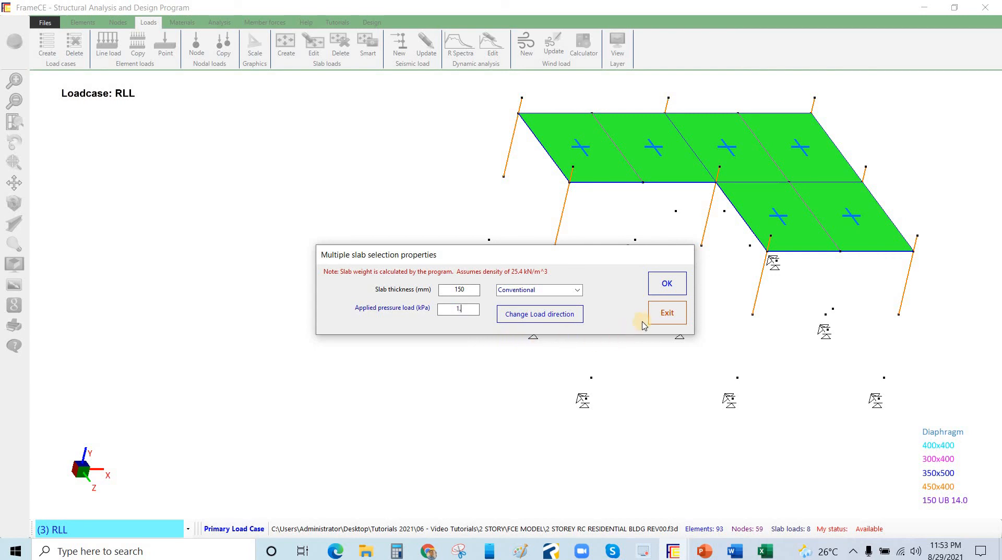
pyautogui.click(669, 284)
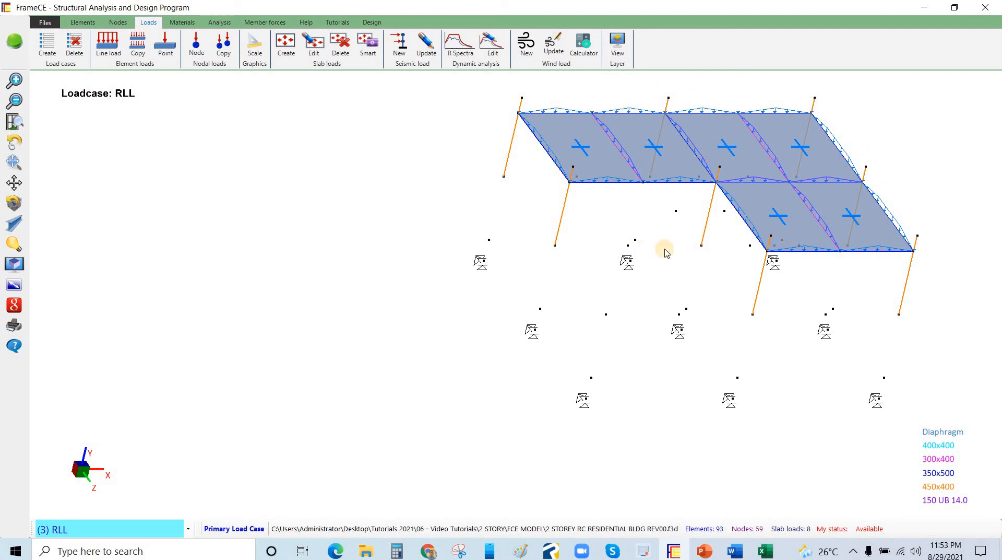
# Step: Review the Level 3 slab loads in the SDL and DL load cases and return to RLL
pyautogui.click(97, 529)
pyautogui.click(95, 496)
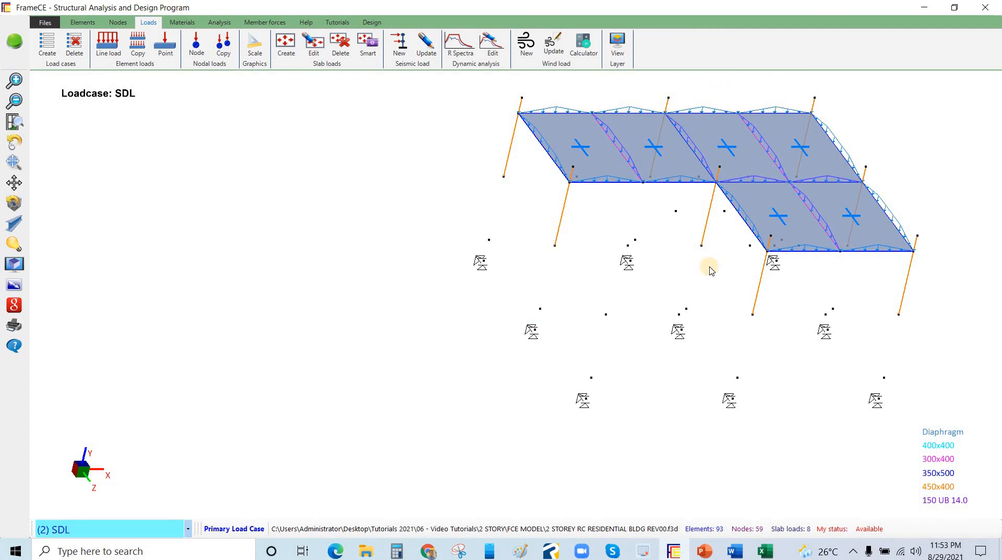
pyautogui.click(129, 525)
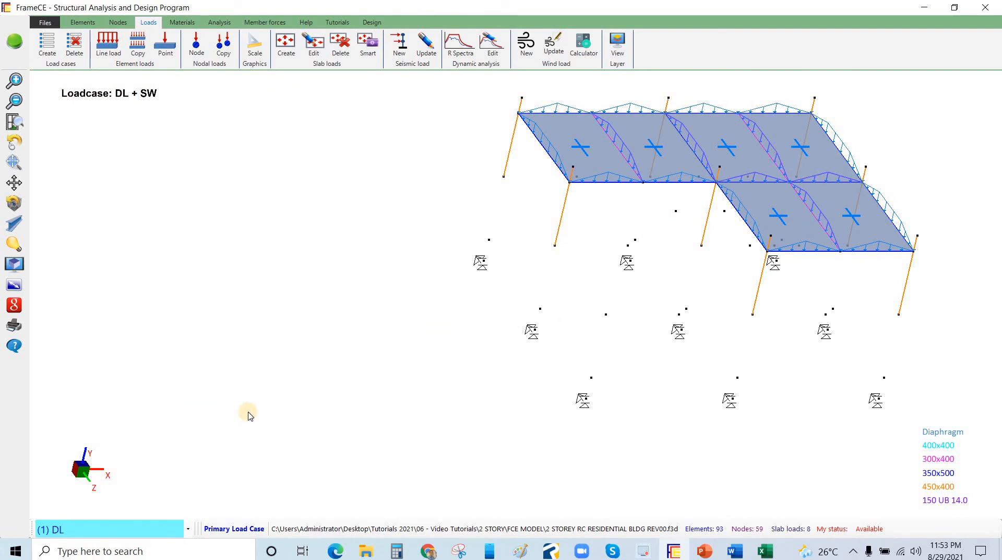
pyautogui.click(111, 525)
pyautogui.click(107, 512)
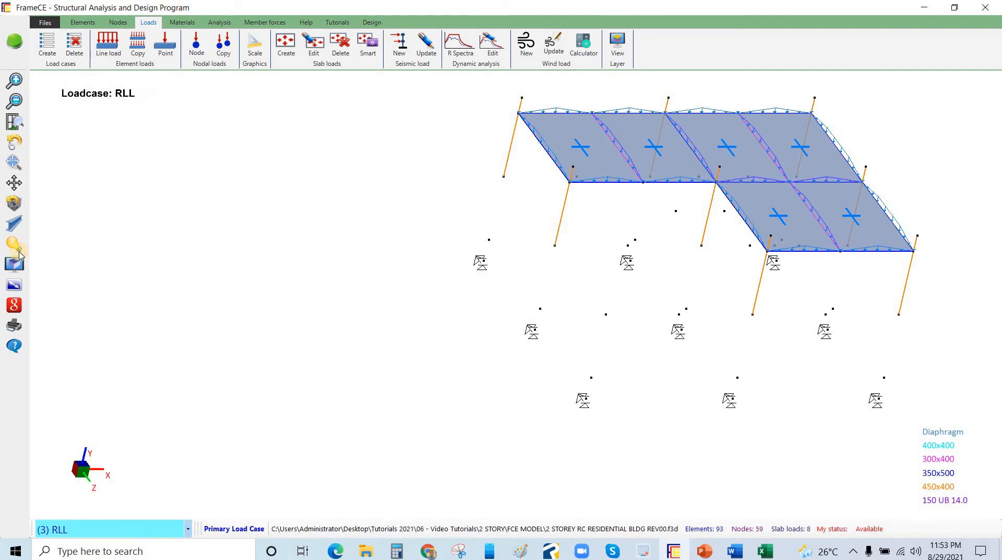
# Step: Show the model in a 2D front elevation to check the RLL load values on the Level 3 slabs
pyautogui.click(15, 285)
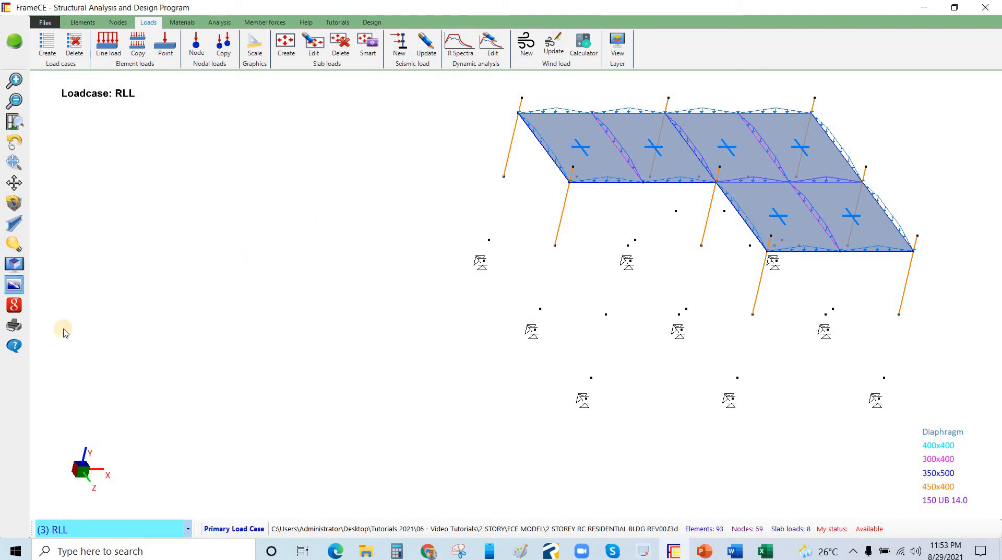
pyautogui.click(75, 291)
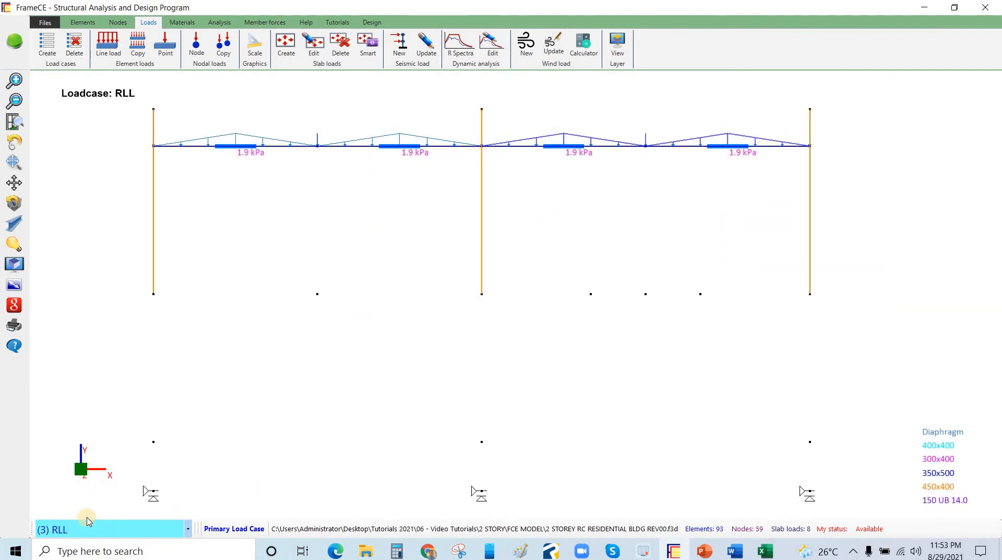
pyautogui.moveTo(78, 538); pyautogui.dragTo(36, 537)
pyautogui.moveTo(60, 429); pyautogui.dragTo(59, 498)
pyautogui.moveTo(213, 158)
pyautogui.mouseDown()
pyautogui.moveTo(275, 149)
pyautogui.moveTo(214, 156)
pyautogui.mouseUp()
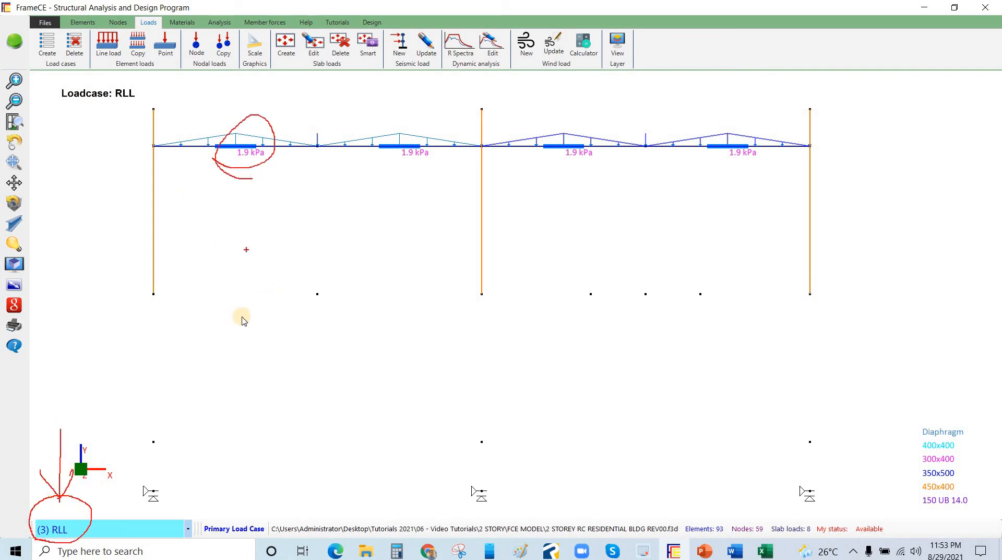
pyautogui.press('Escape')
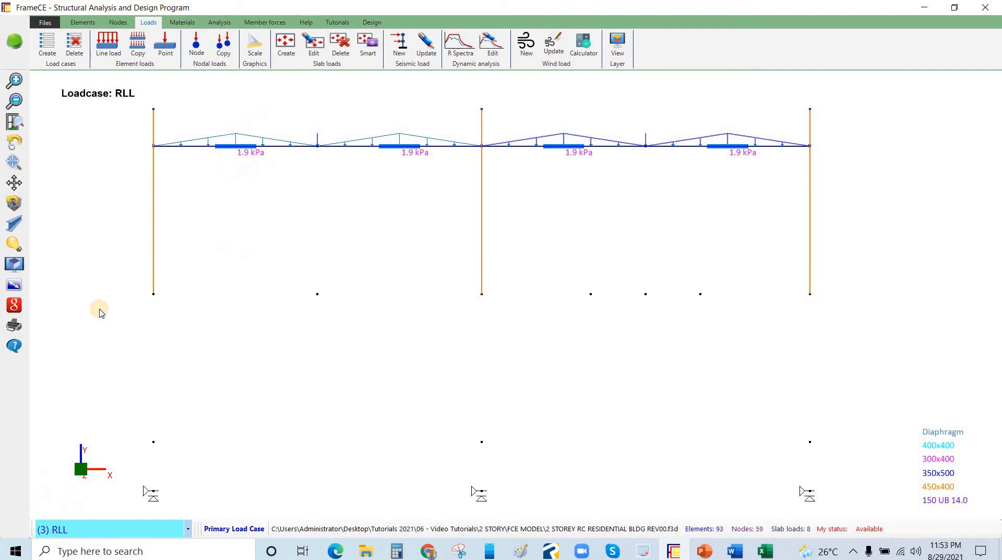
# Step: Return the model to the front 3D view and place it clear of the left half of the drawing area
pyautogui.click(14, 262)
pyautogui.click(55, 271)
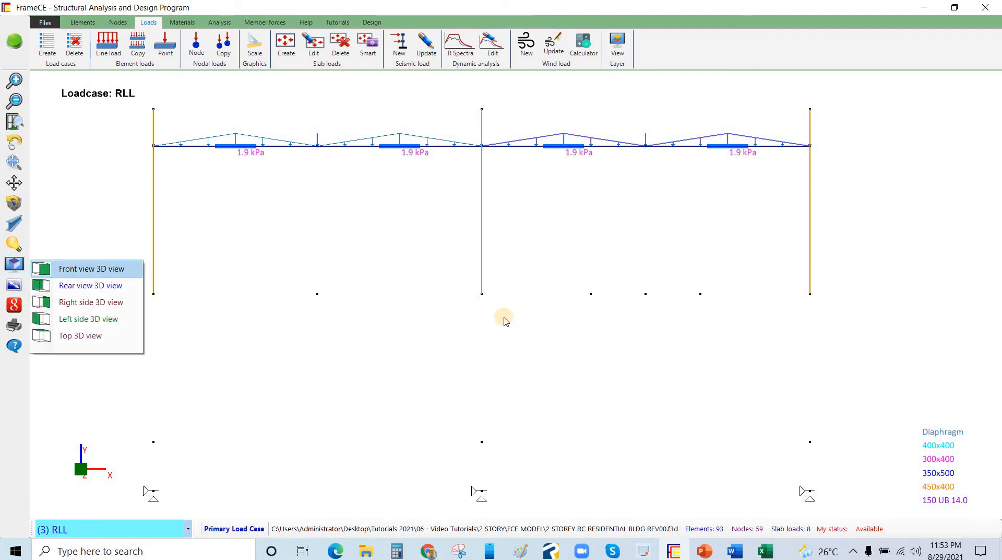
pyautogui.click(14, 182)
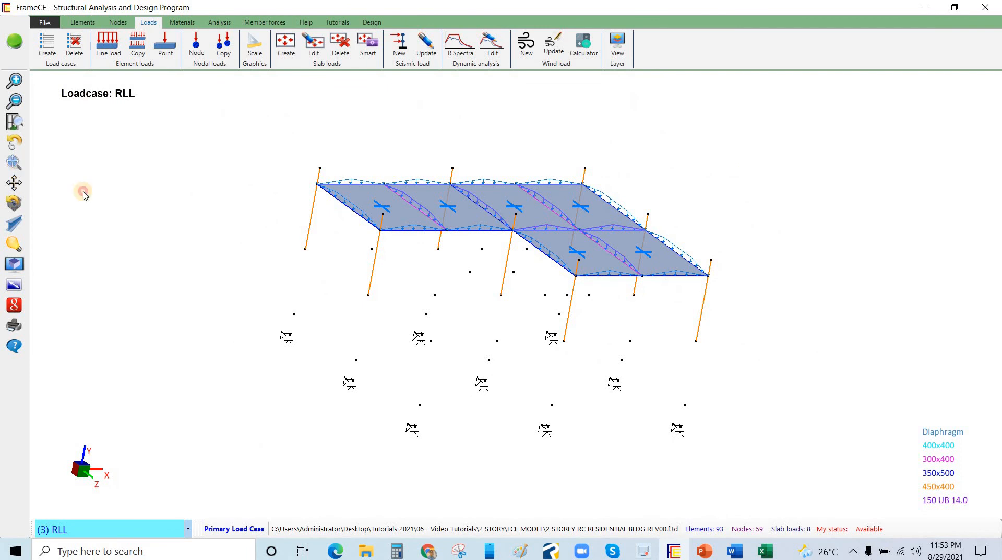
pyautogui.moveTo(319, 186); pyautogui.dragTo(385, 166)
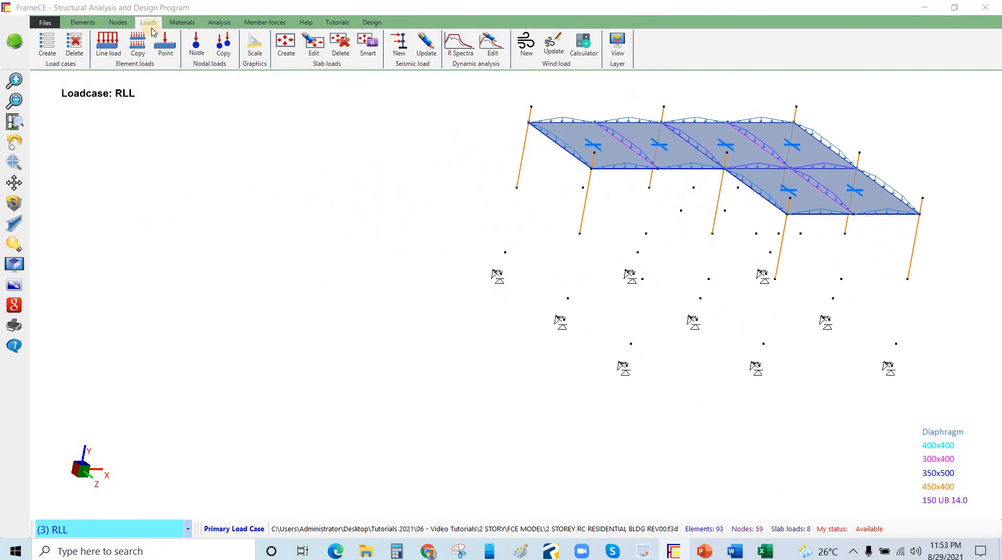
# Step: Show the Level 2 layer and hide the Level 3 layer, keeping the Others layer on
pyautogui.click(76, 23)
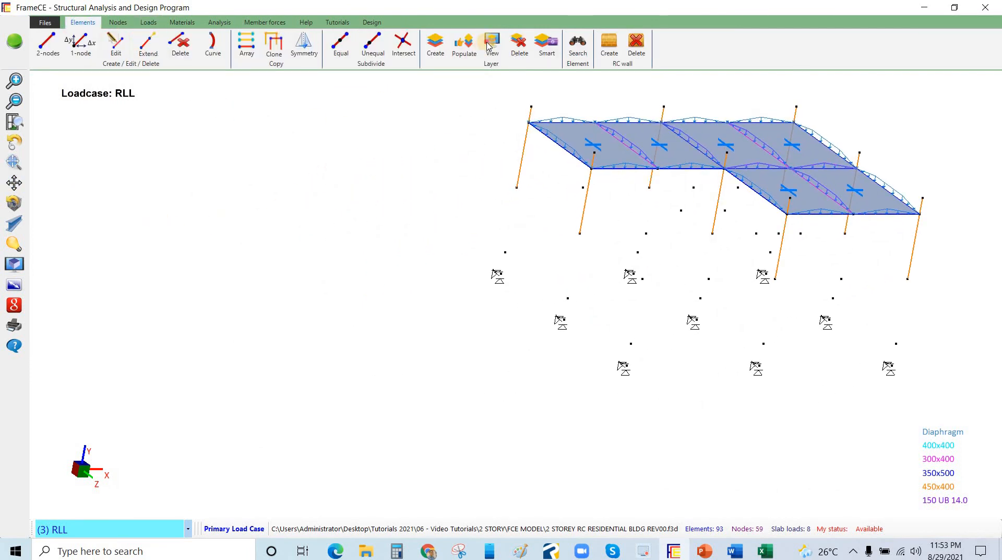
pyautogui.click(492, 44)
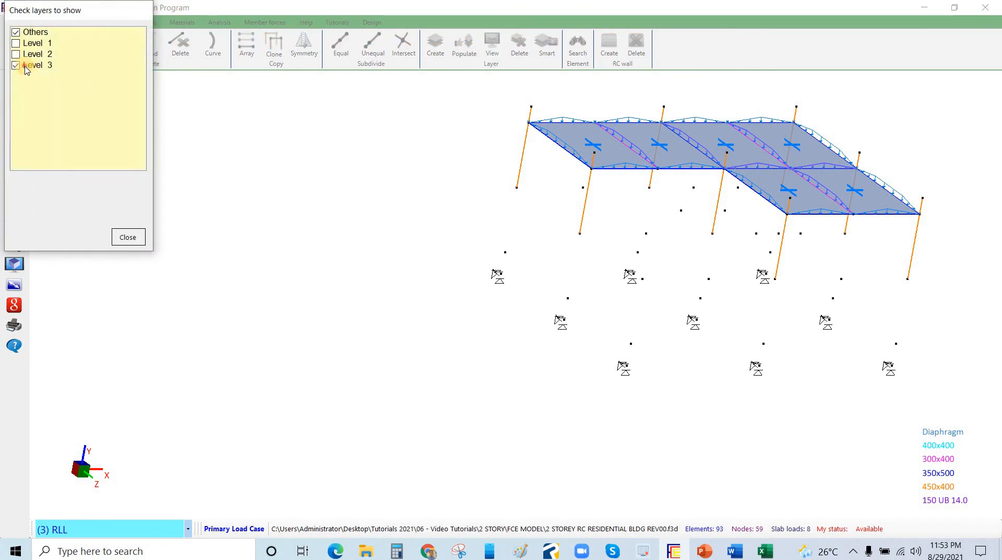
pyautogui.click(23, 56)
pyautogui.click(24, 67)
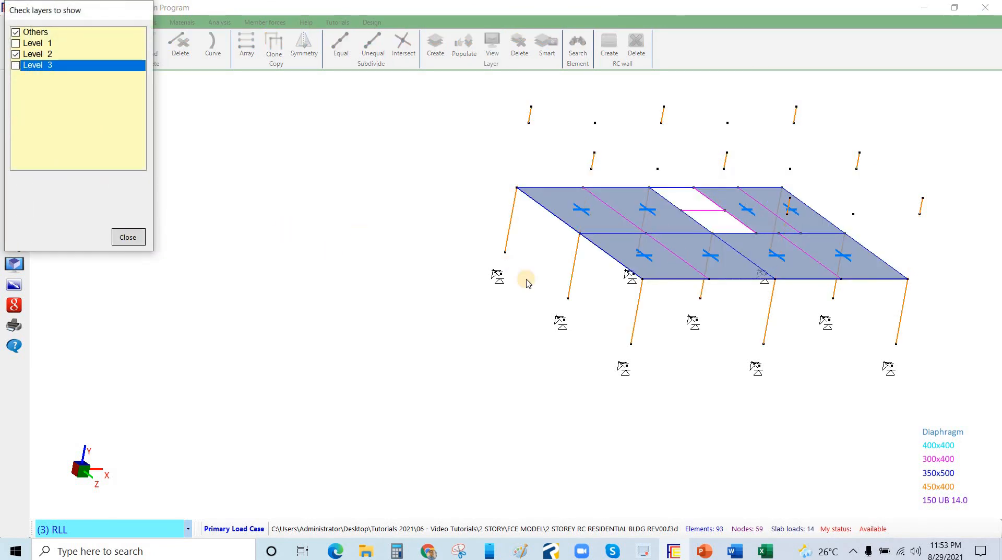
pyautogui.click(127, 237)
pyautogui.click(83, 528)
pyautogui.click(87, 529)
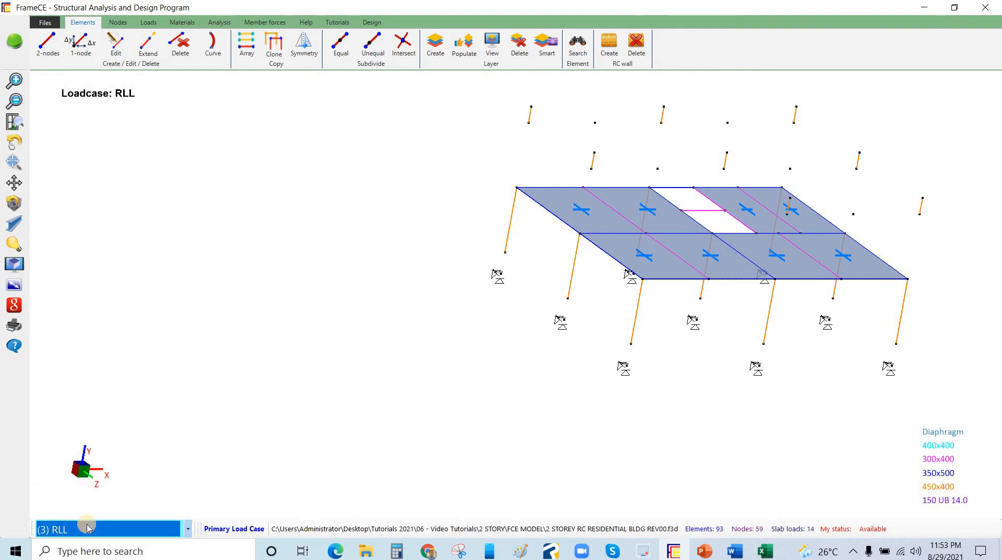
pyautogui.click(82, 529)
pyautogui.click(75, 519)
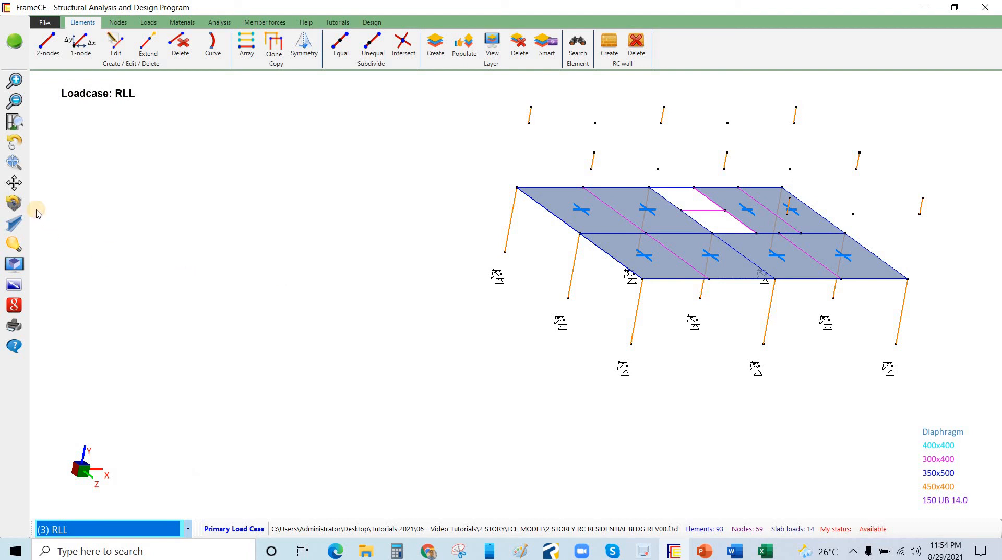
# Step: Apply a 1.9 kPa pressure load to all eight Level 2 slab panels in the RLL load case
pyautogui.click(266, 196)
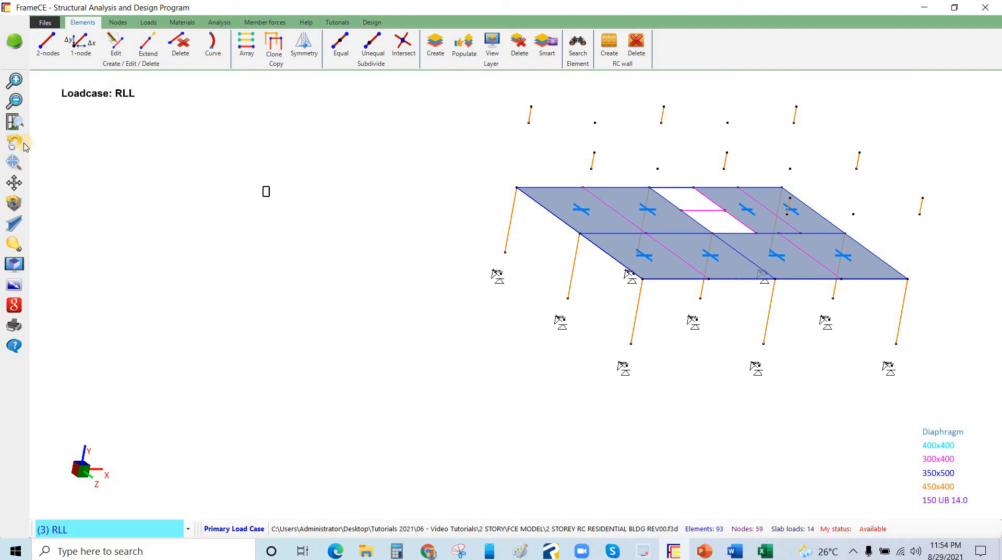
pyautogui.moveTo(291, 206); pyautogui.dragTo(298, 161)
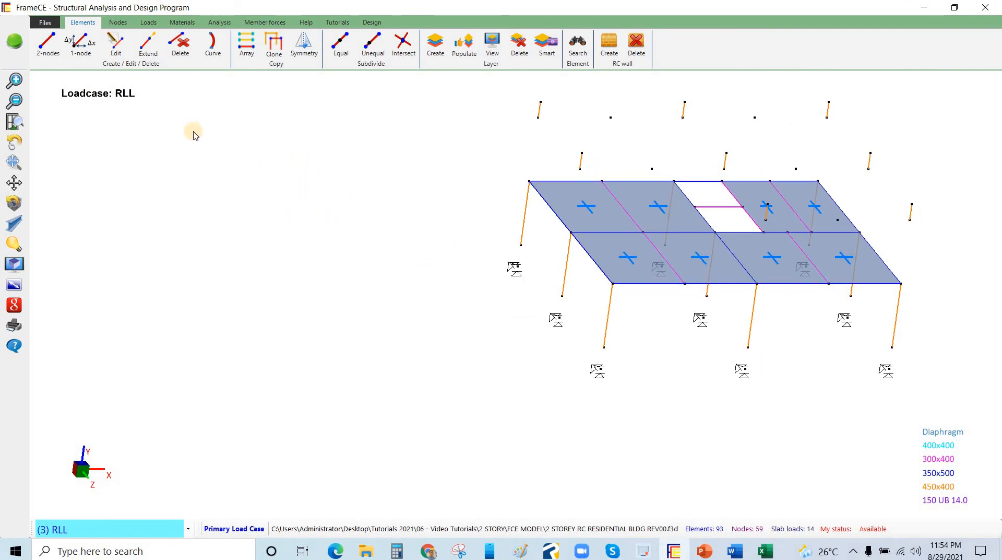
pyautogui.click(147, 23)
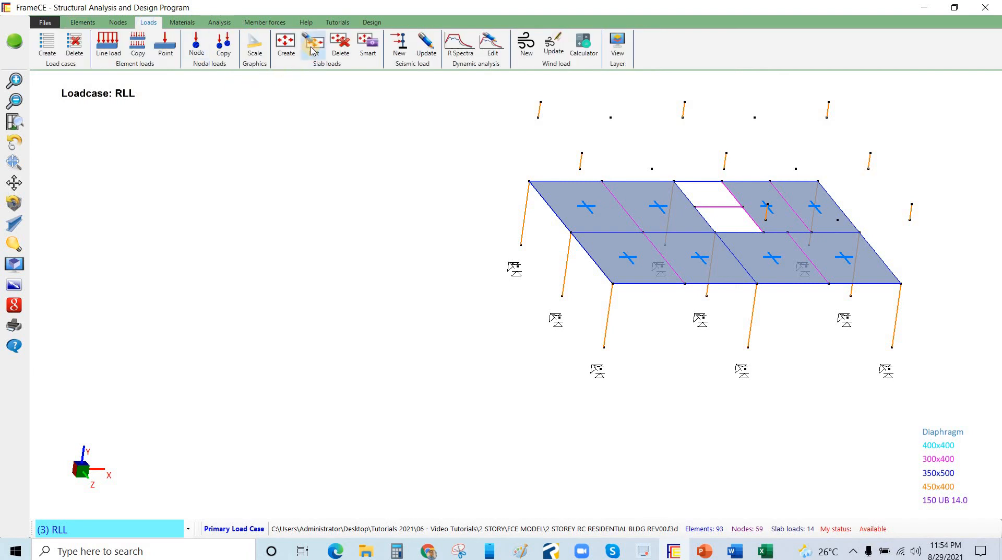
pyautogui.click(313, 50)
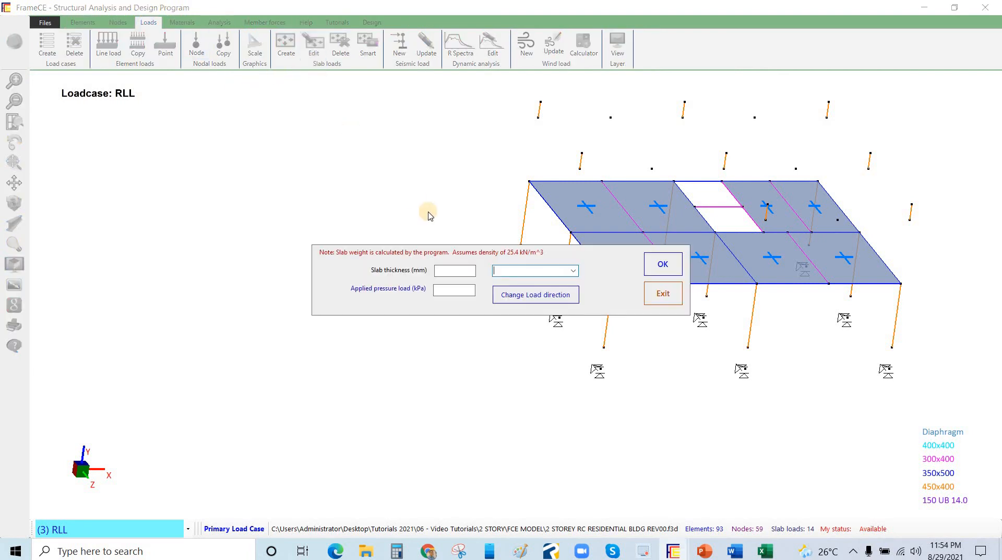
pyautogui.click(570, 197)
pyautogui.click(634, 214)
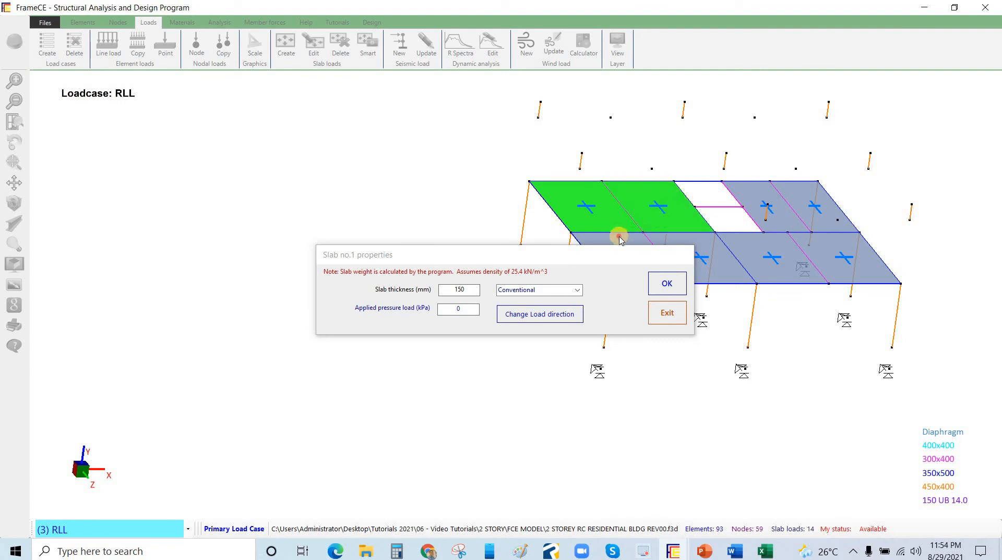
pyautogui.click(693, 247)
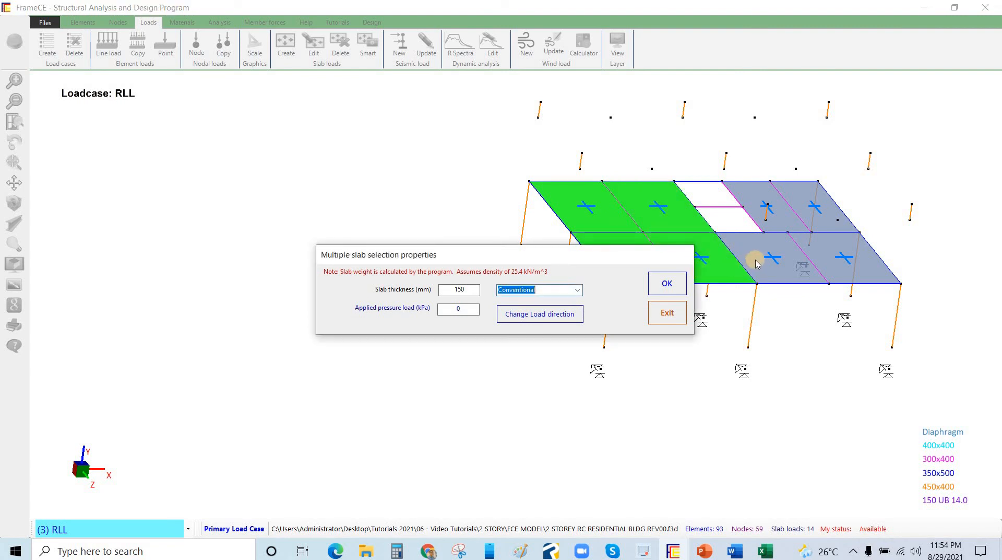
pyautogui.click(730, 272)
pyautogui.click(806, 325)
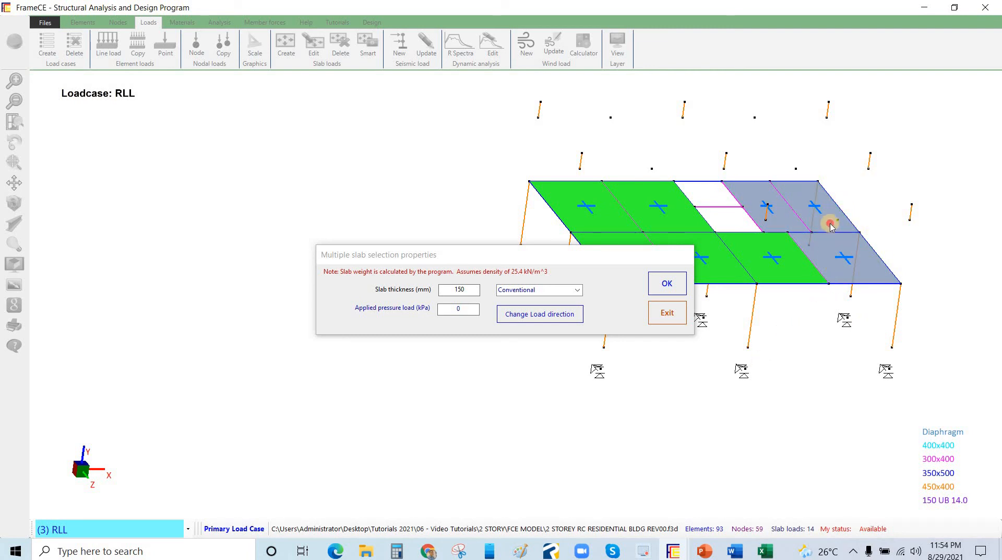
pyautogui.click(789, 224)
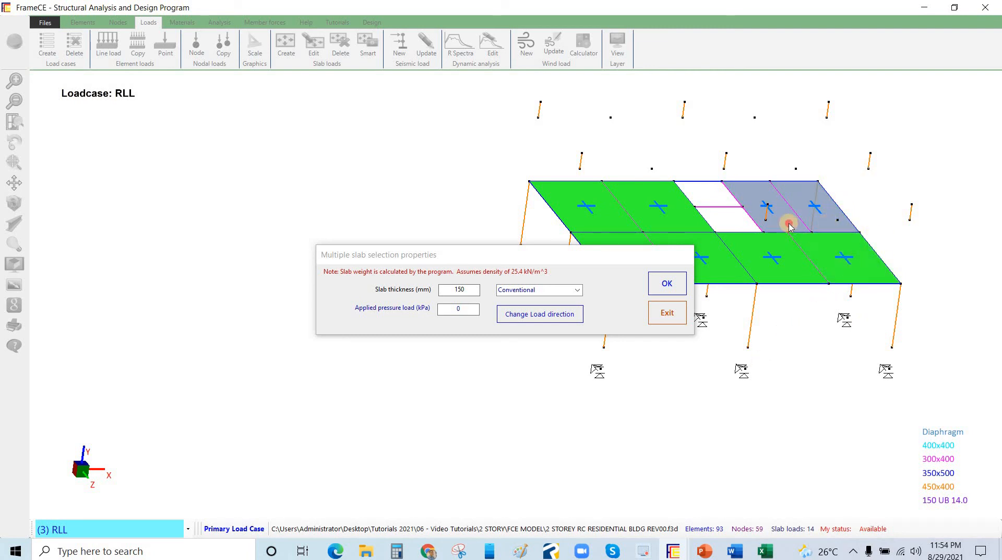
pyautogui.click(458, 312)
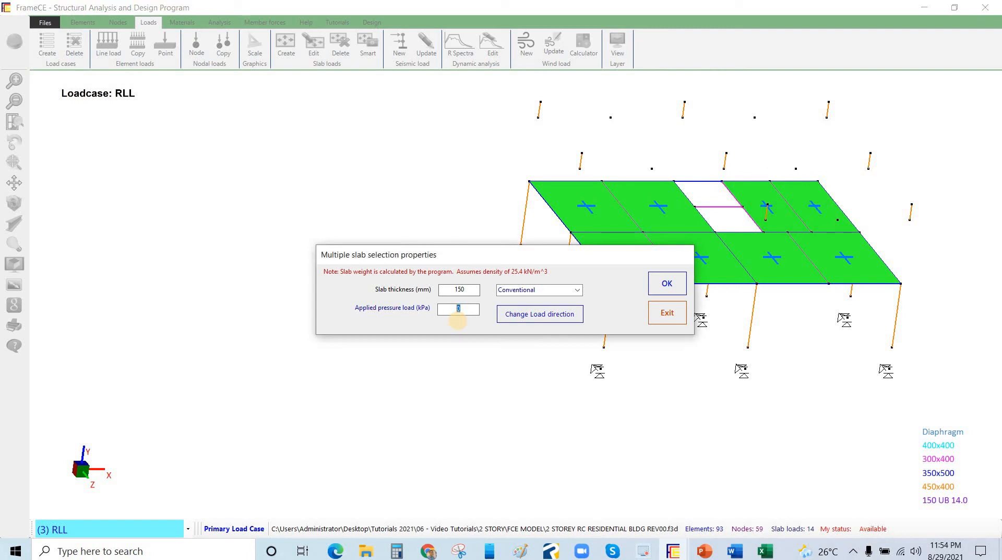
pyautogui.click(665, 288)
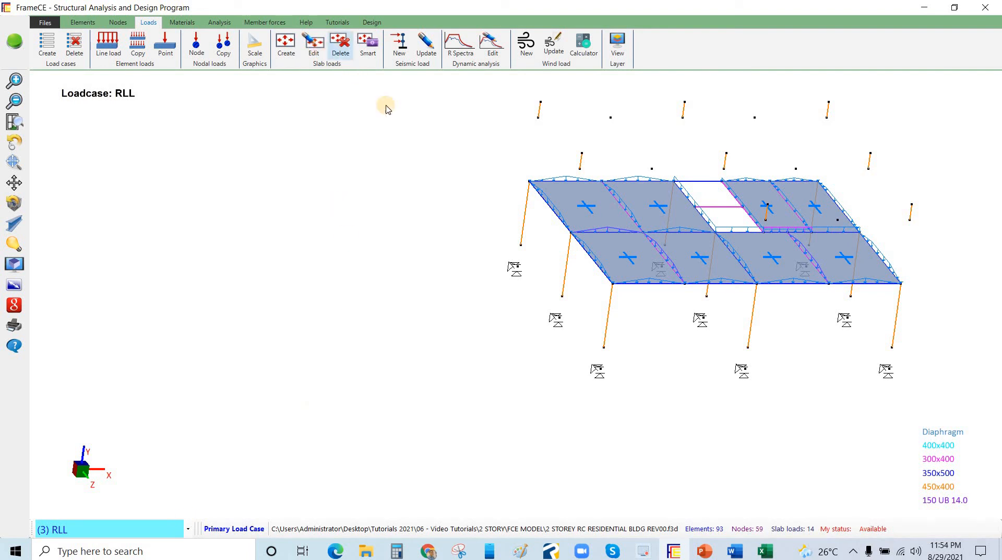
# Step: Set the applied pressure load of the front-right corner slab panel on Level 2 to 2.4 kPa
pyautogui.click(318, 52)
pyautogui.click(854, 268)
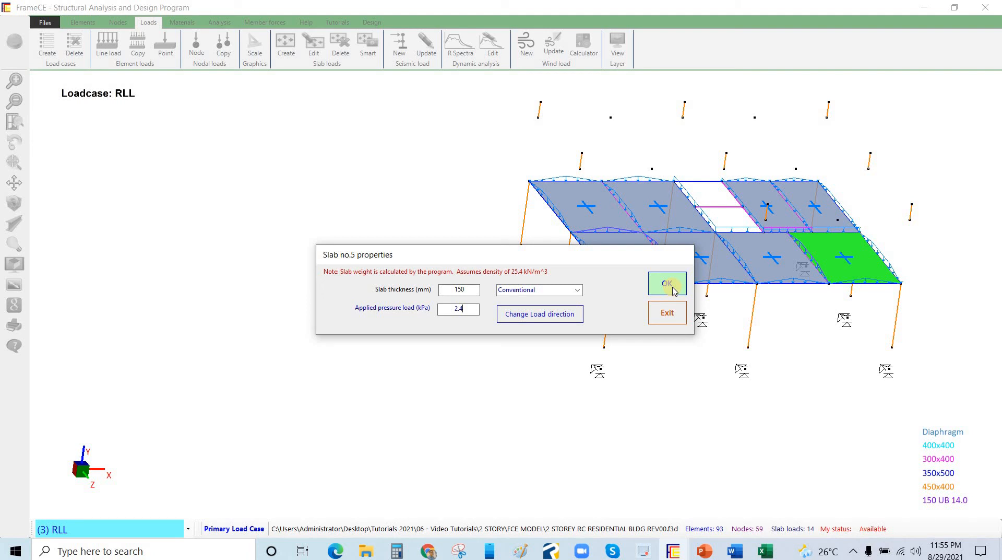
pyautogui.click(655, 291)
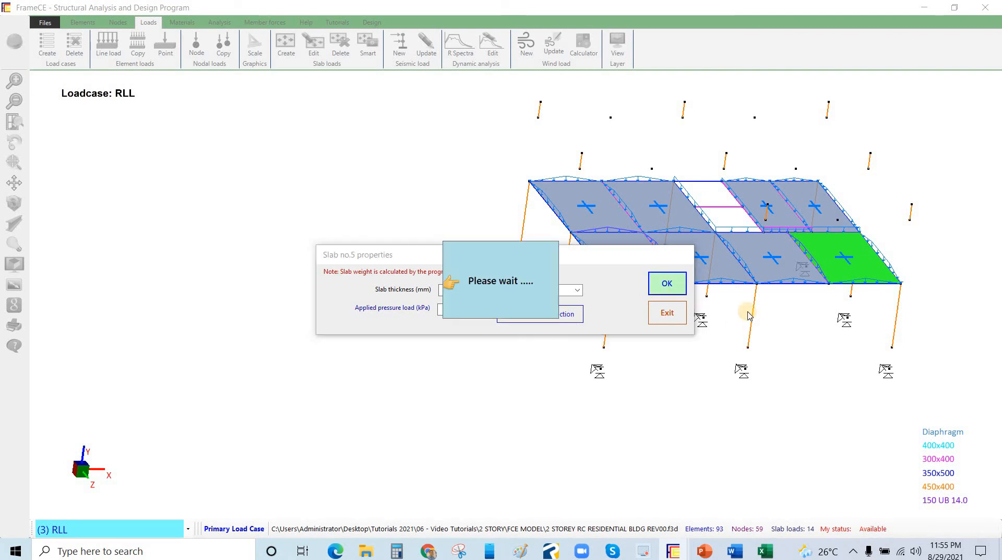
# Step: Show the model in a 2D front elevation to check the RLL load values on the Level 2 slabs
pyautogui.scroll(1, 876, 286)
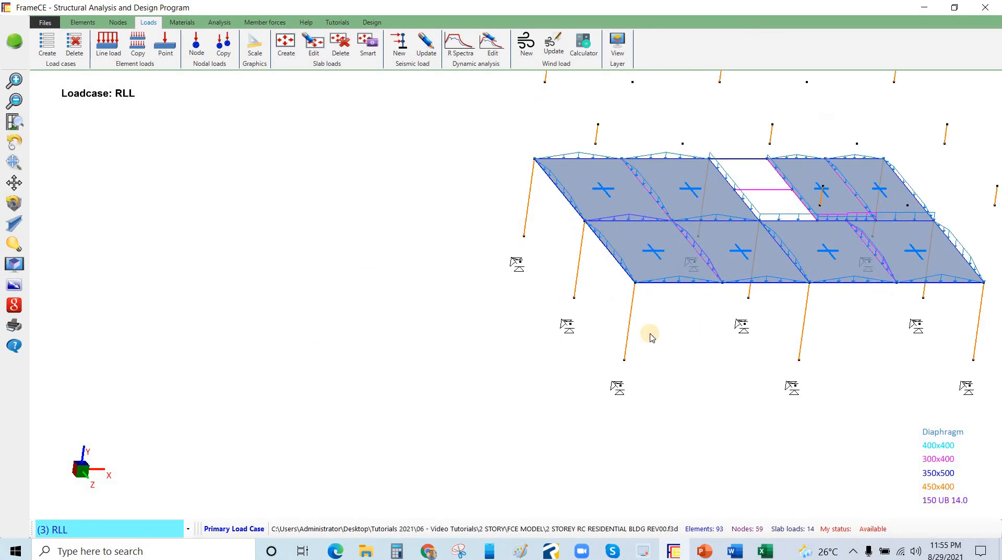
pyautogui.scroll(-1, 731, 276)
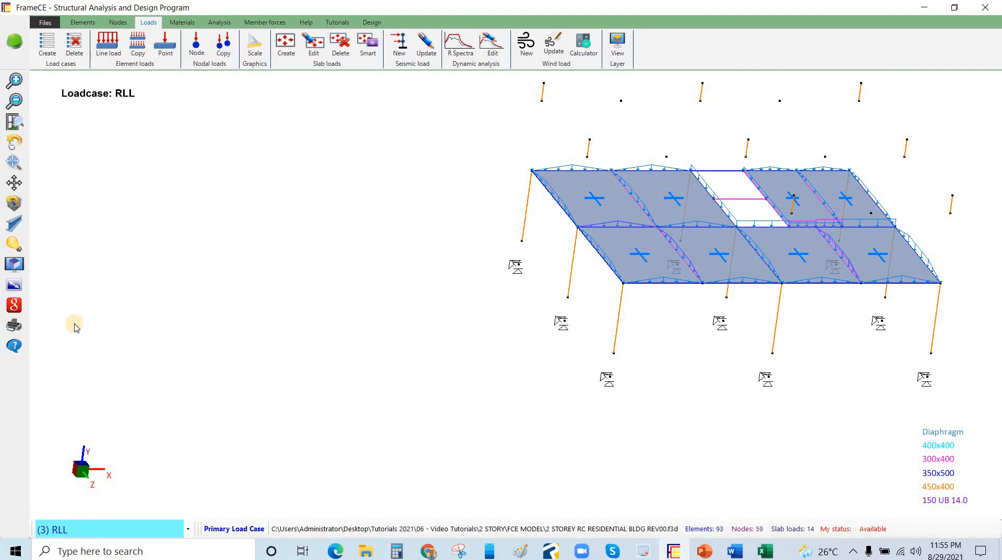
pyautogui.click(15, 285)
pyautogui.click(86, 288)
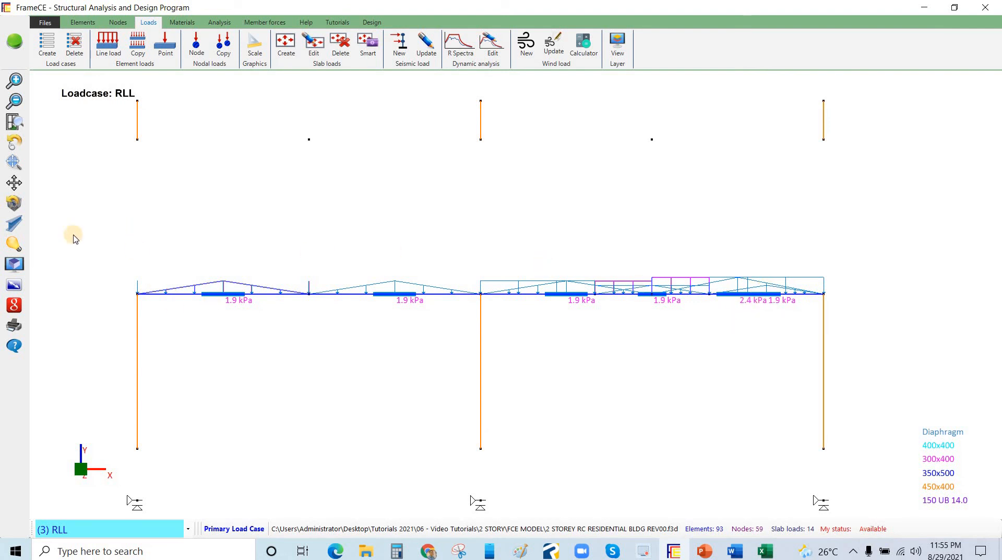
# Step: Turn off the display of slab load values and return the model to the front 3D view
pyautogui.click(15, 245)
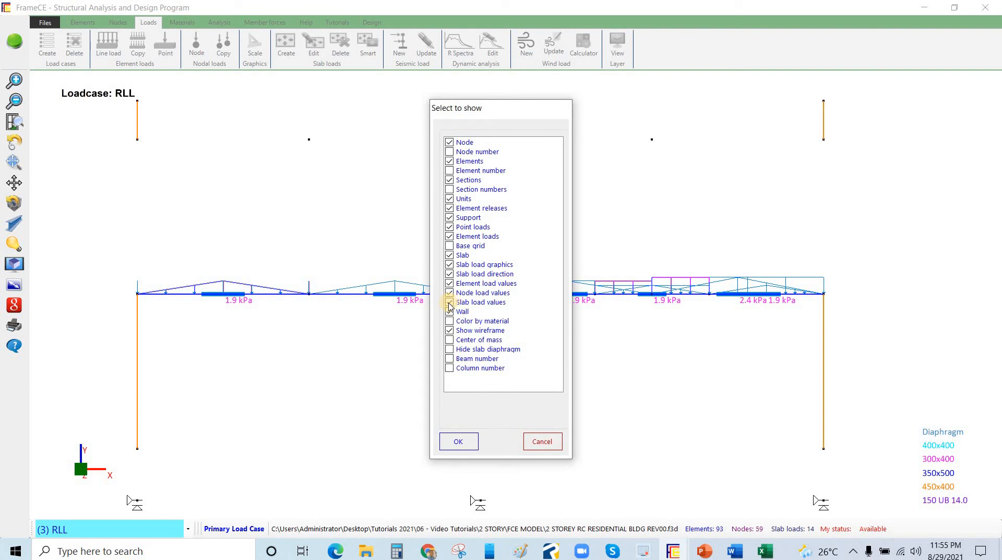
pyautogui.click(464, 445)
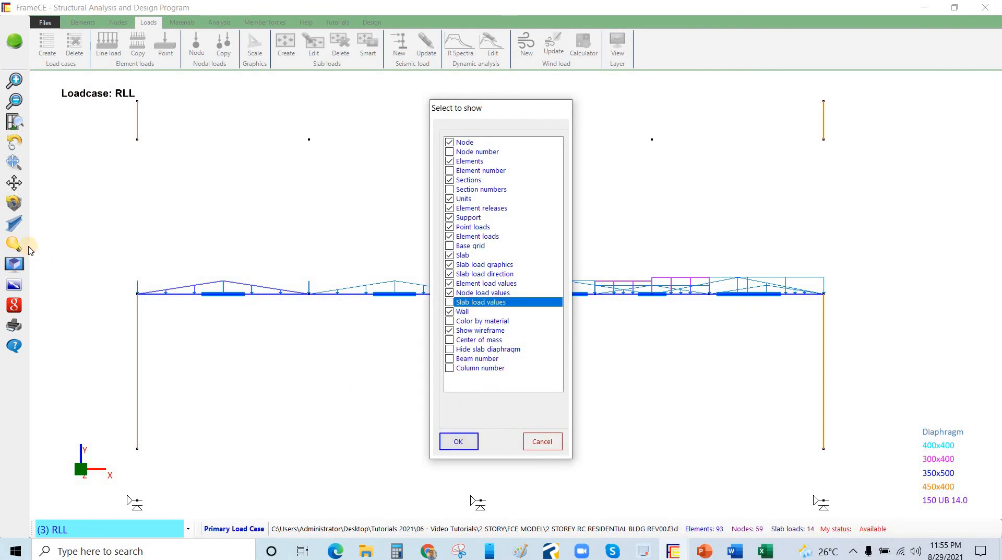
pyautogui.click(14, 264)
pyautogui.click(60, 272)
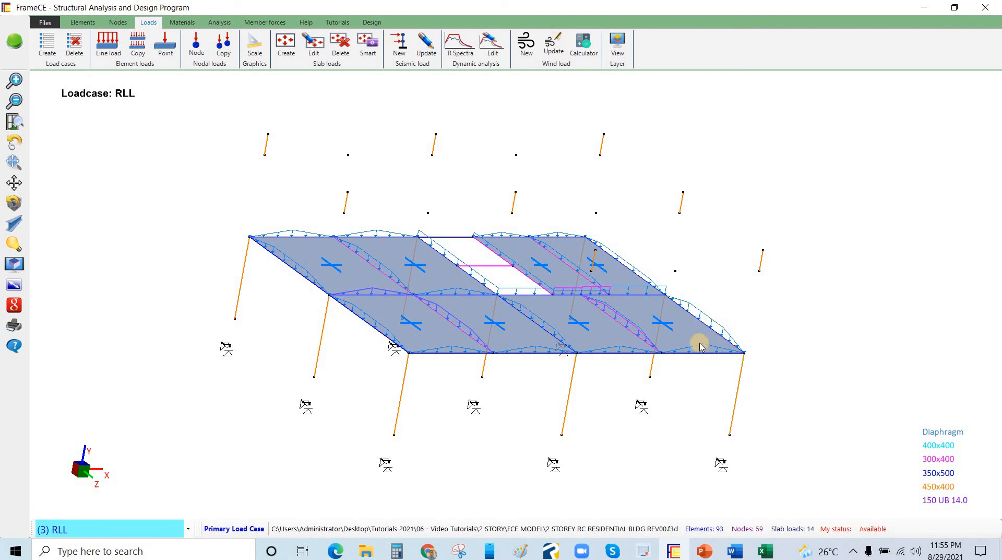
pyautogui.moveTo(720, 313); pyautogui.dragTo(711, 326)
pyautogui.moveTo(746, 282)
pyautogui.mouseDown()
pyautogui.moveTo(686, 341)
pyautogui.moveTo(717, 325)
pyautogui.mouseUp()
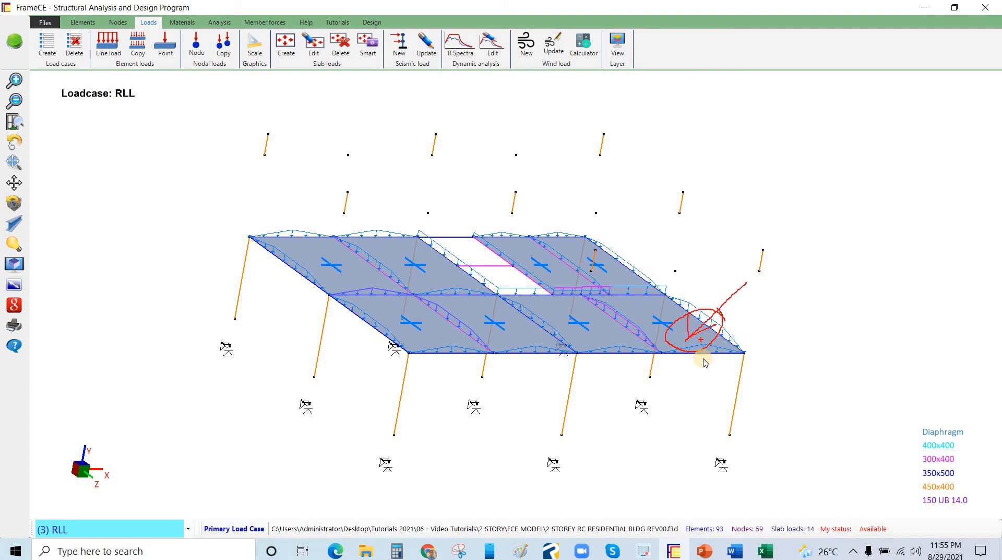
pyautogui.press('Escape')
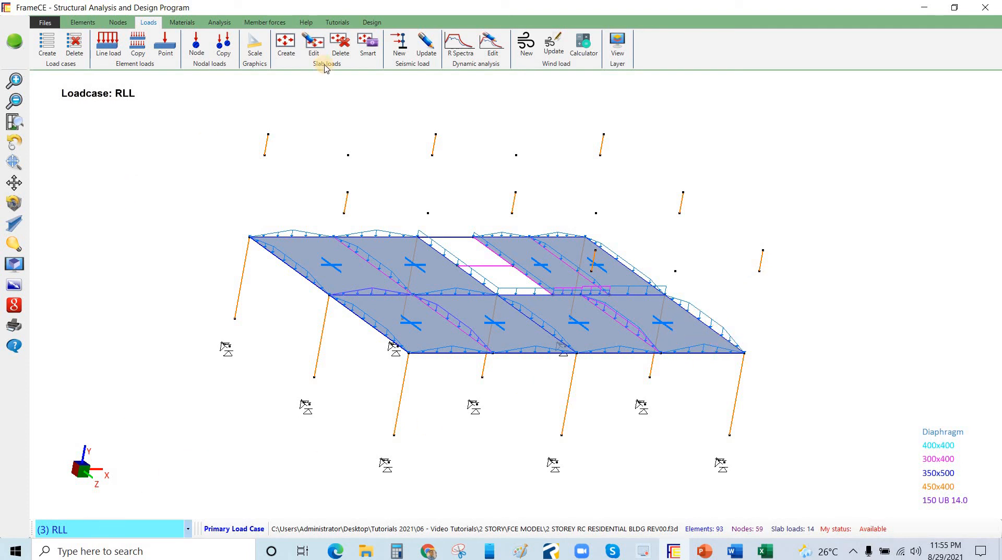
# Step: Set the applied pressure load of the front-right corner slab panel on Level 2 to 1.9 kPa
pyautogui.click(317, 51)
pyautogui.click(653, 320)
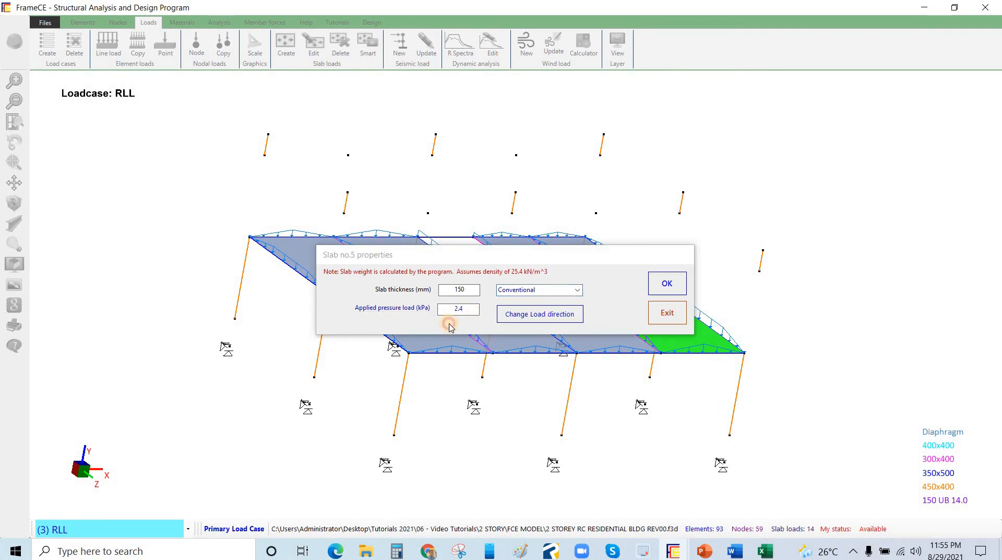
pyautogui.doubleClick(469, 307)
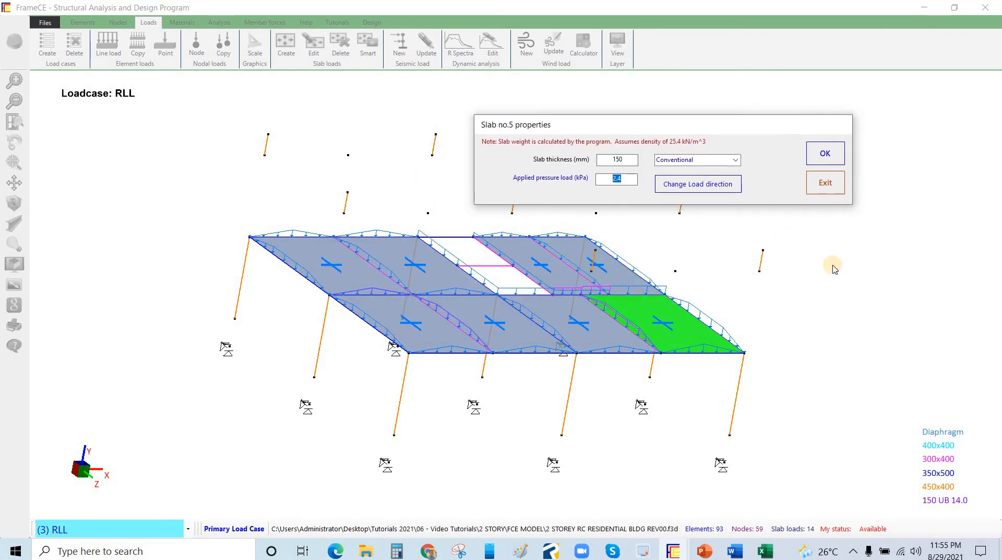
pyautogui.write('1.9')
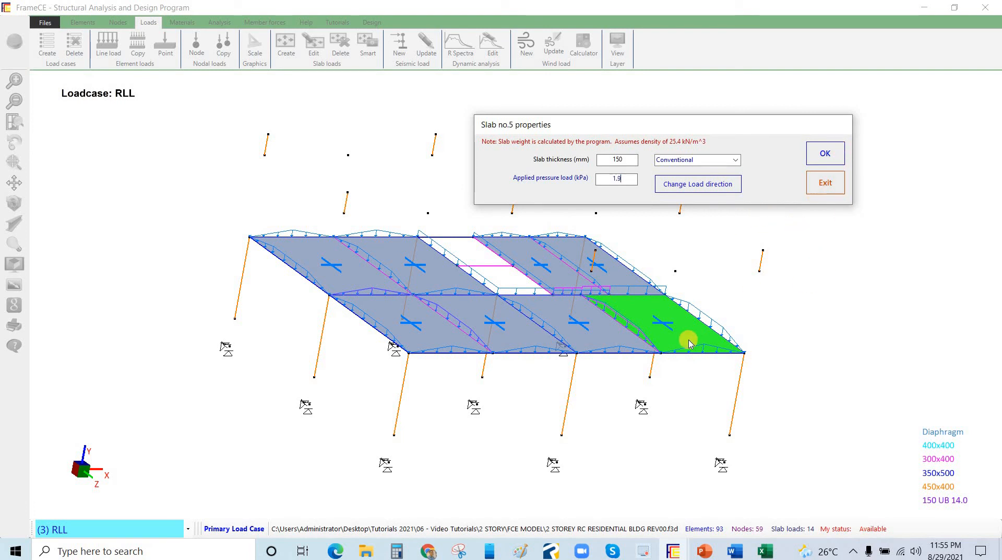
pyautogui.press('Return')
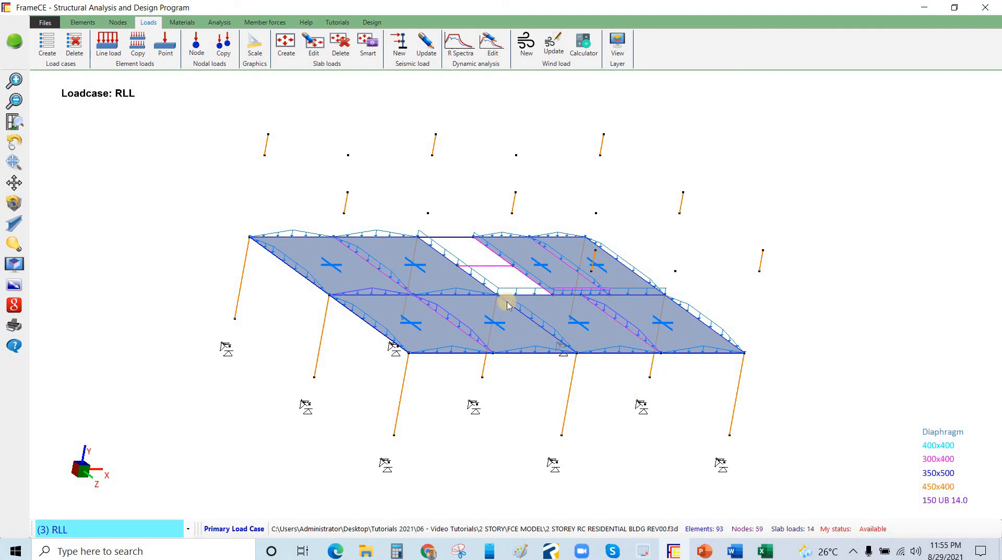
# Step: Show the Level 1 and Level 3 layers together with the Others and Level 2 layers
pyautogui.scroll(-1, 131, 260)
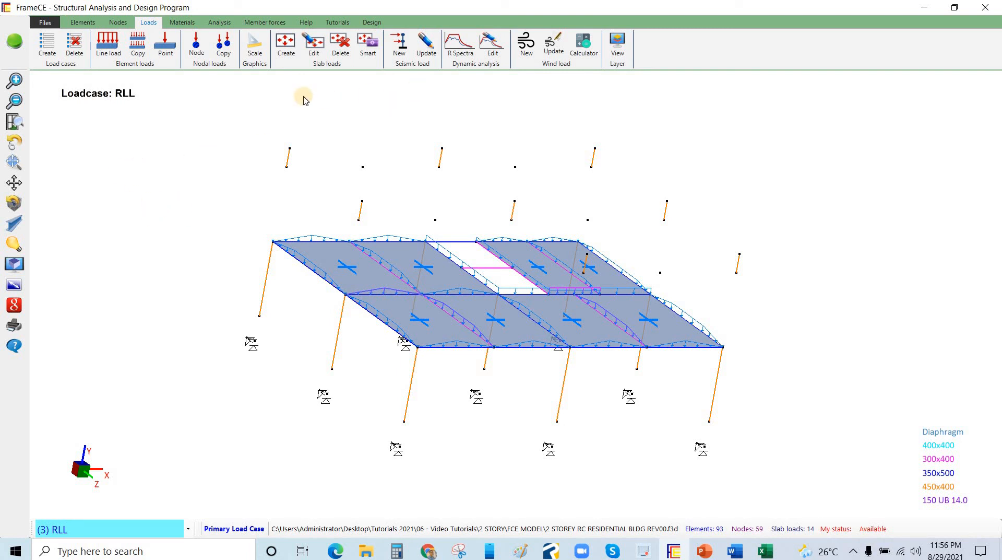
pyautogui.click(315, 56)
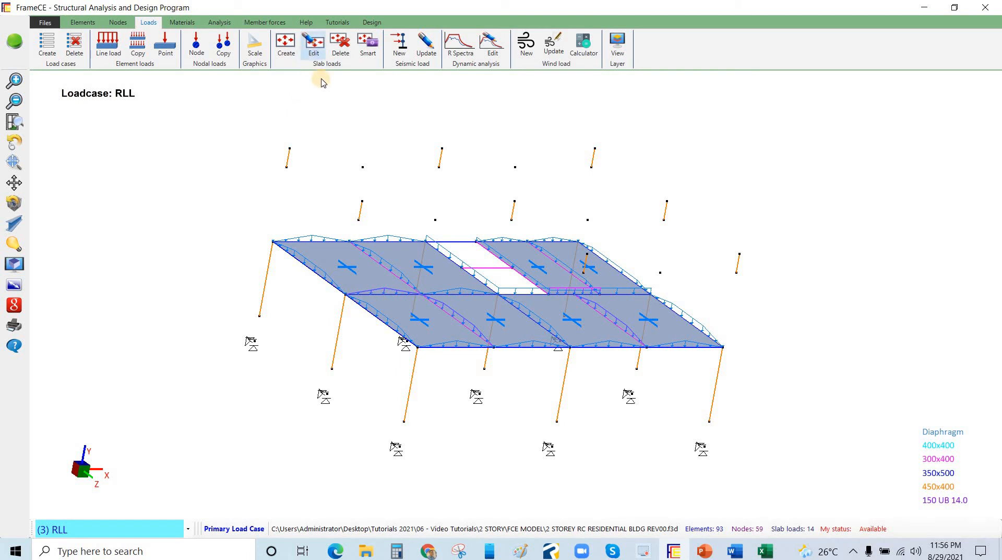
pyautogui.click(82, 21)
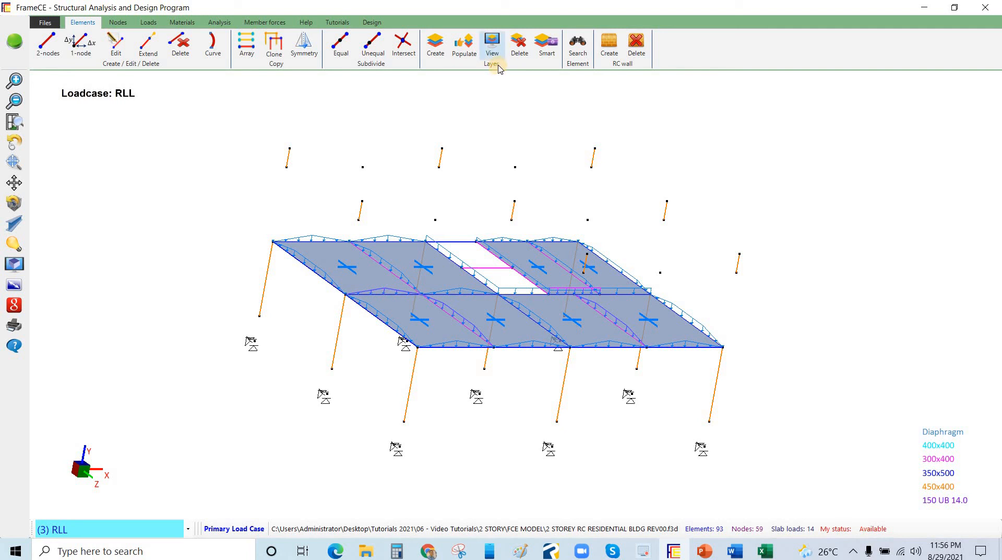
pyautogui.click(493, 54)
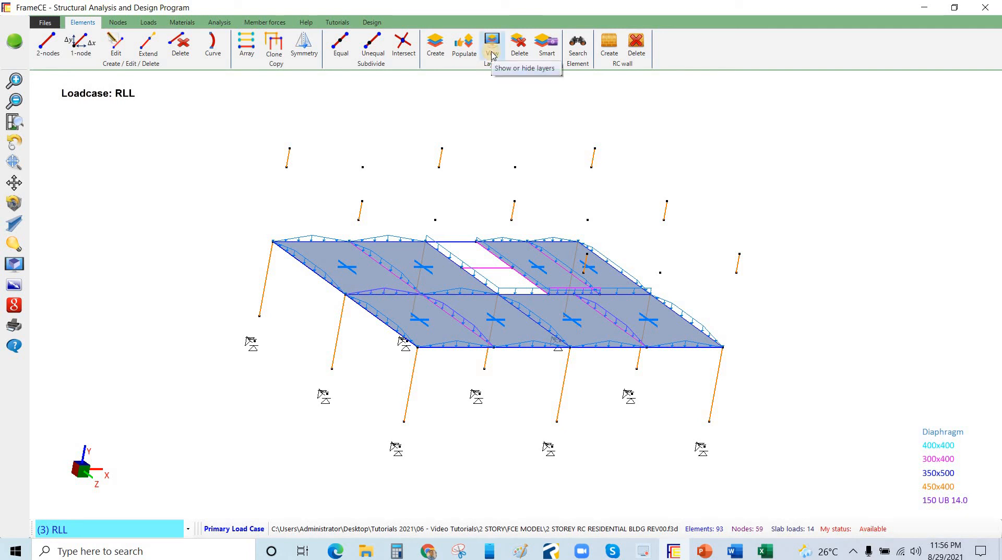
pyautogui.click(495, 54)
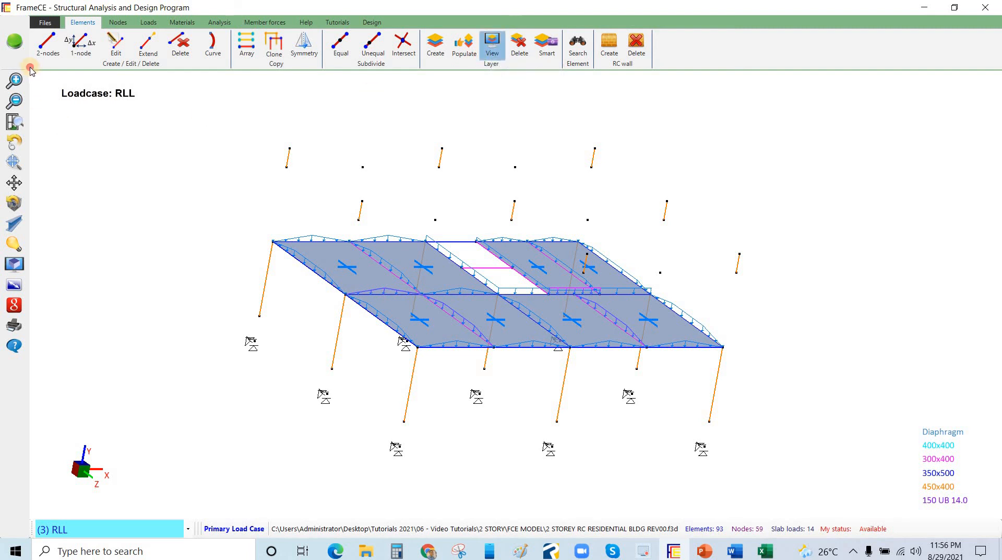
pyautogui.click(128, 238)
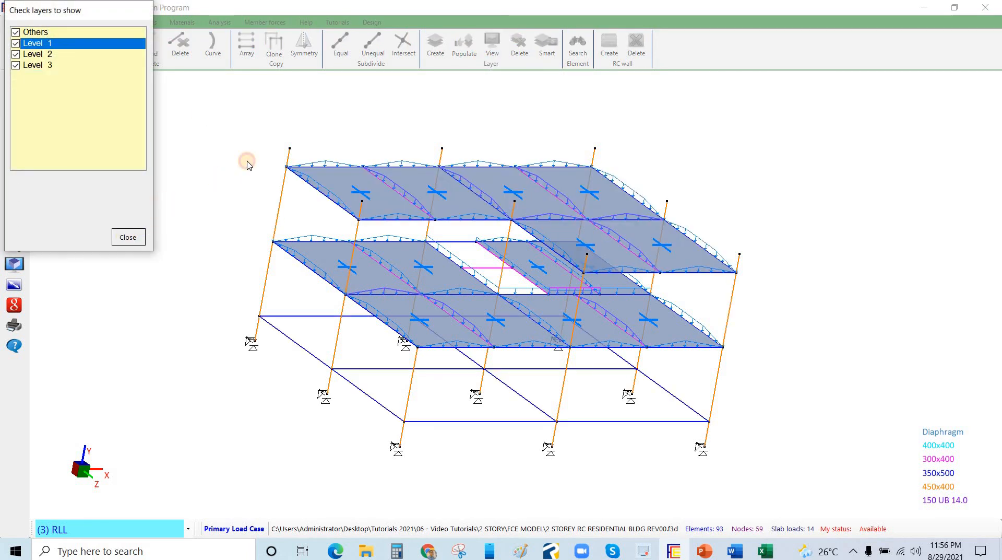
# Step: Review the slab loads of the whole building in the RLL and SDL load cases, ending on DL
pyautogui.click(15, 142)
pyautogui.moveTo(199, 232)
pyautogui.mouseDown()
pyautogui.moveTo(149, 243)
pyautogui.moveTo(140, 257)
pyautogui.mouseUp()
pyautogui.click(15, 144)
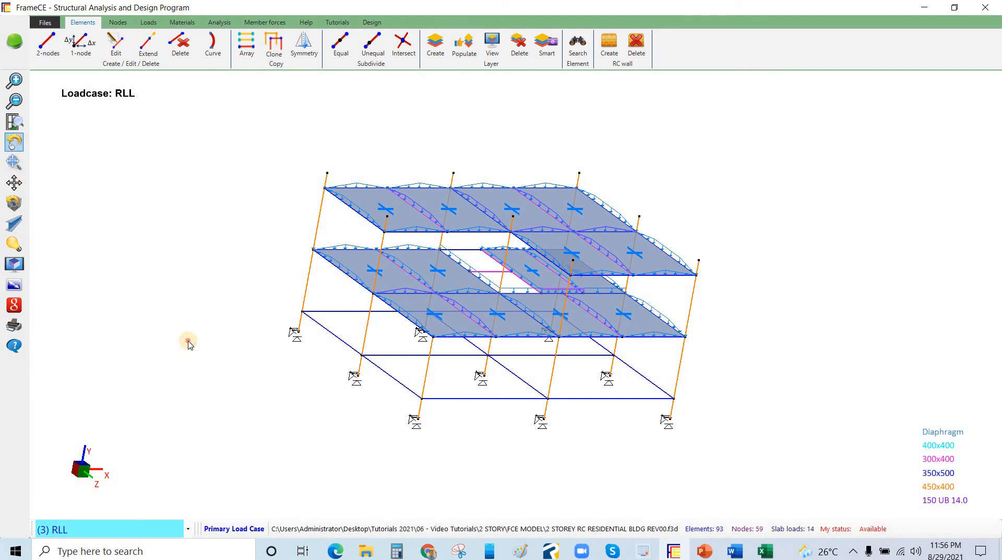
pyautogui.moveTo(209, 330); pyautogui.dragTo(82, 528)
pyautogui.click(84, 529)
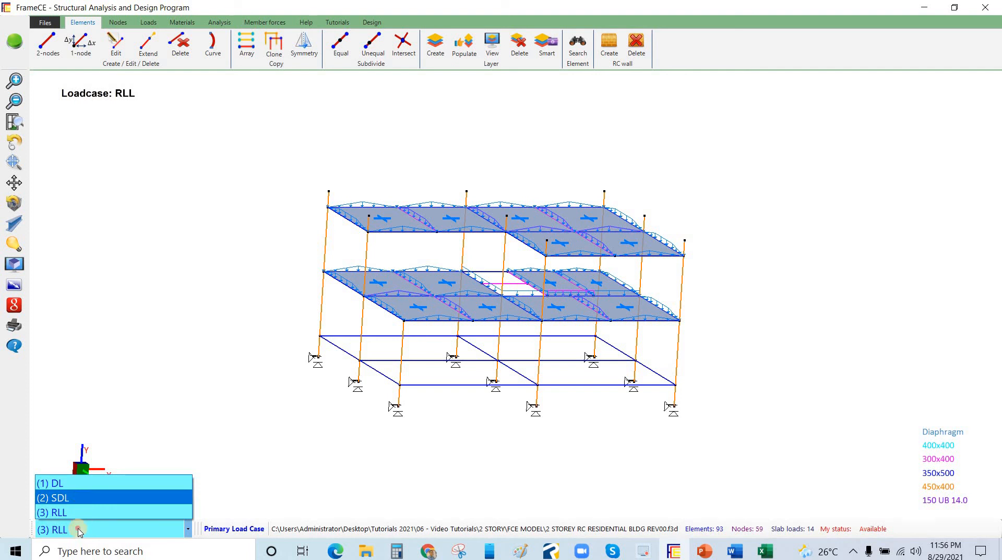
pyautogui.click(75, 510)
pyautogui.click(78, 529)
pyautogui.click(81, 497)
pyautogui.click(82, 529)
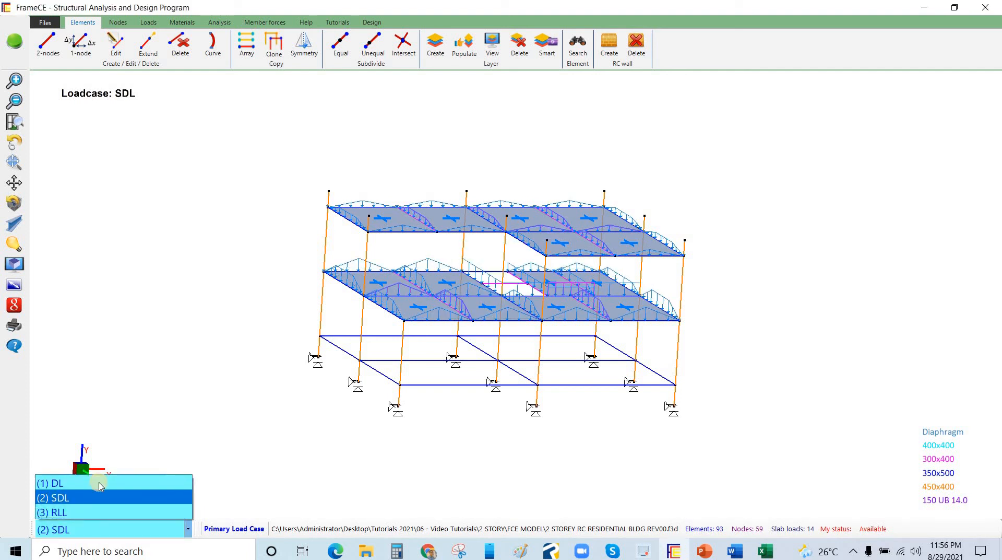
pyautogui.click(93, 480)
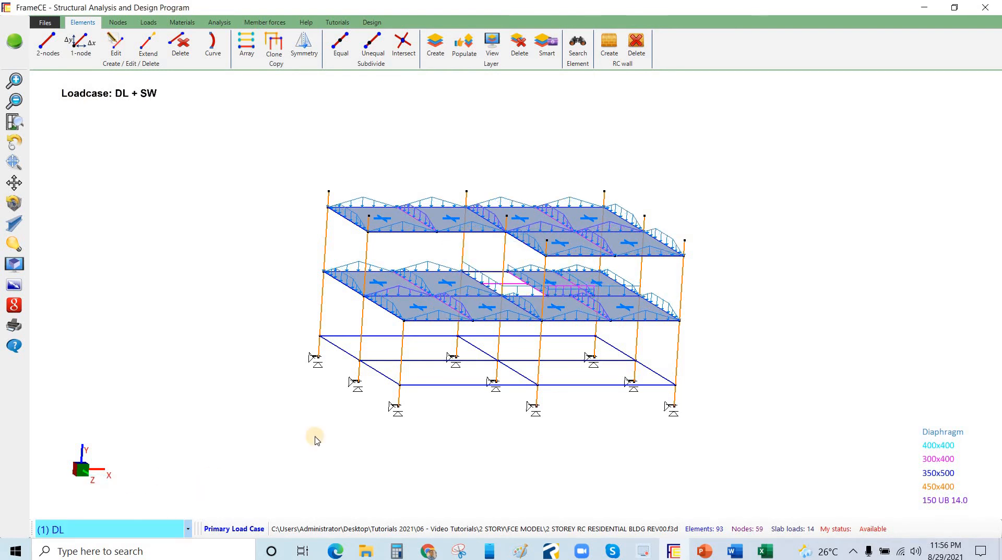
pyautogui.hotkey('ctrl', '2')
pyautogui.moveTo(320, 376)
pyautogui.mouseDown()
pyautogui.moveTo(407, 392)
pyautogui.moveTo(633, 355)
pyautogui.moveTo(289, 335)
pyautogui.moveTo(425, 402)
pyautogui.moveTo(680, 377)
pyautogui.mouseUp()
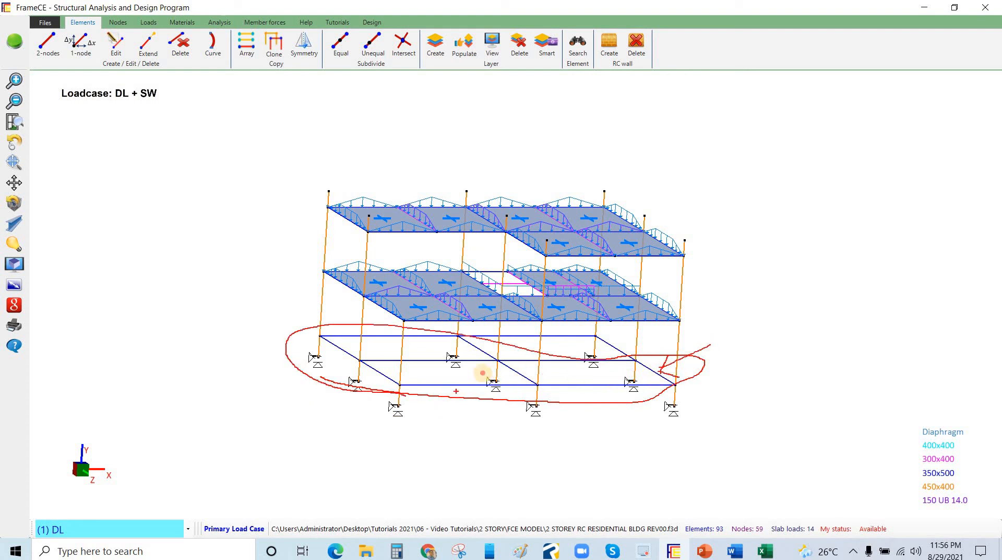
pyautogui.moveTo(487, 385)
pyautogui.mouseDown()
pyautogui.moveTo(514, 377)
pyautogui.moveTo(488, 371)
pyautogui.mouseUp()
pyautogui.moveTo(410, 380)
pyautogui.mouseDown()
pyautogui.moveTo(477, 368)
pyautogui.moveTo(432, 368)
pyautogui.mouseUp()
pyautogui.moveTo(365, 368); pyautogui.dragTo(397, 366)
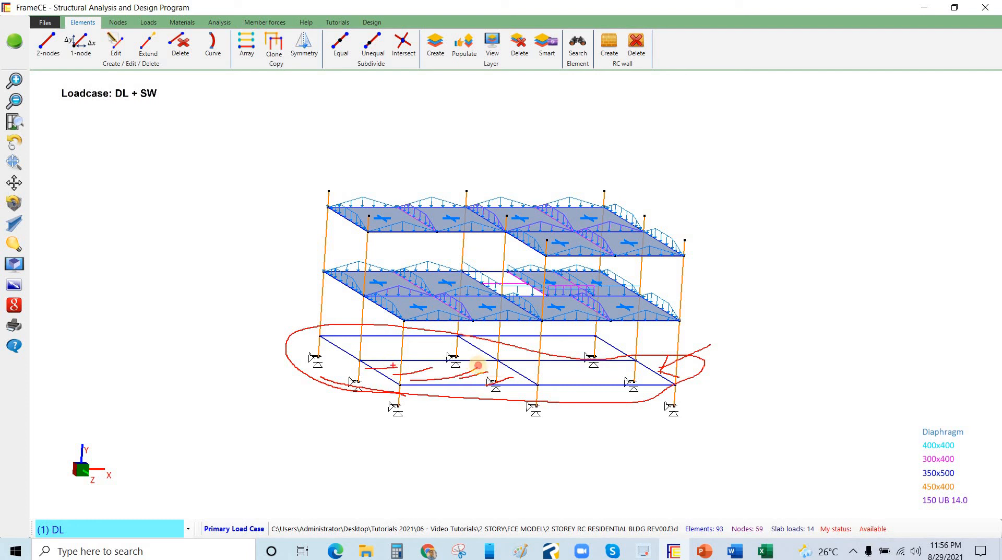
pyautogui.moveTo(524, 381)
pyautogui.mouseDown()
pyautogui.moveTo(401, 372)
pyautogui.moveTo(522, 369)
pyautogui.mouseUp()
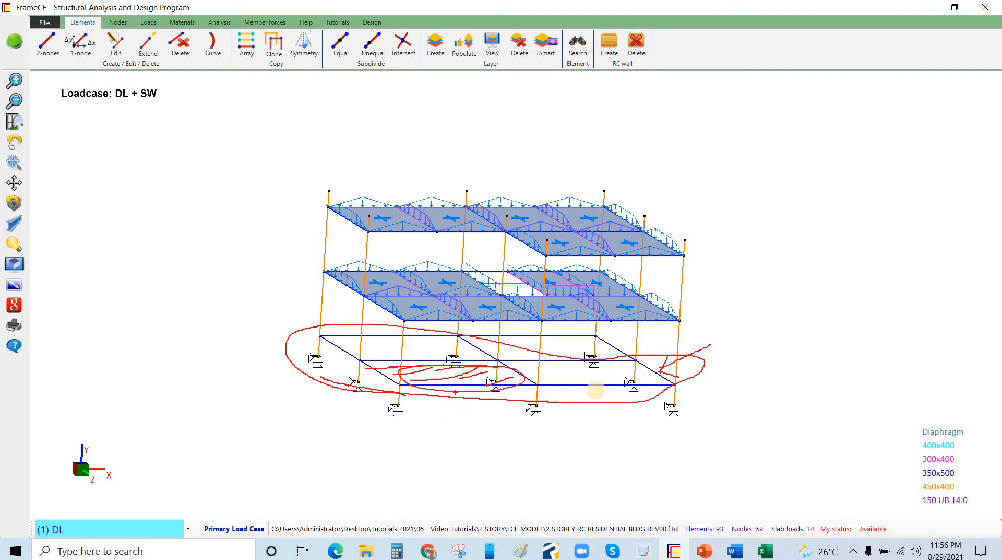
pyautogui.moveTo(641, 361)
pyautogui.mouseDown()
pyautogui.moveTo(564, 378)
pyautogui.moveTo(592, 430)
pyautogui.mouseUp()
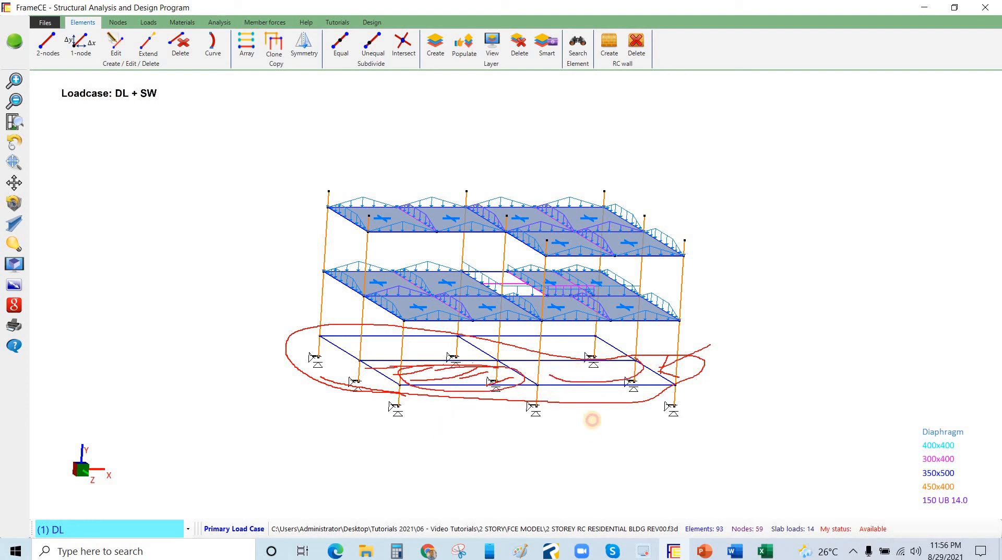
pyautogui.moveTo(592, 382); pyautogui.dragTo(602, 391)
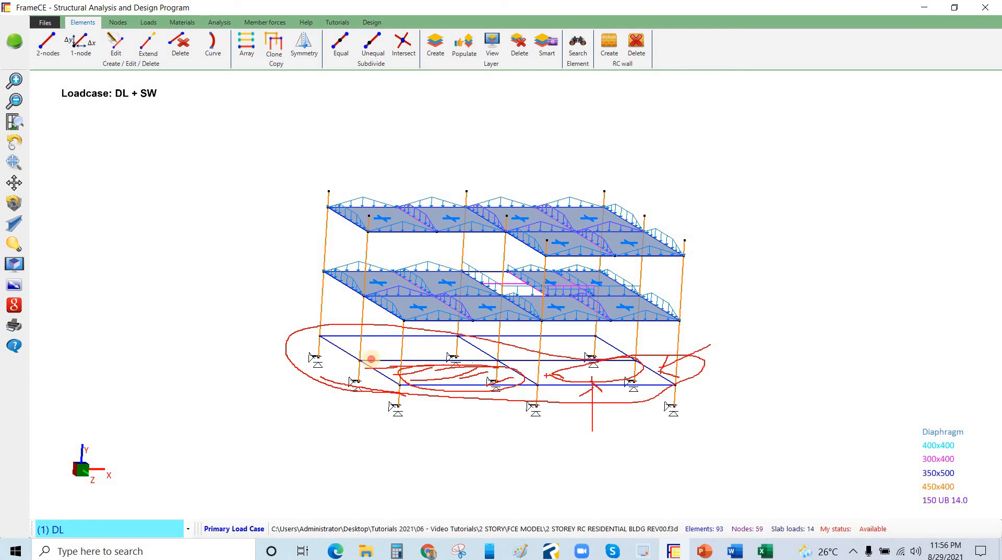
pyautogui.moveTo(353, 353); pyautogui.dragTo(395, 341)
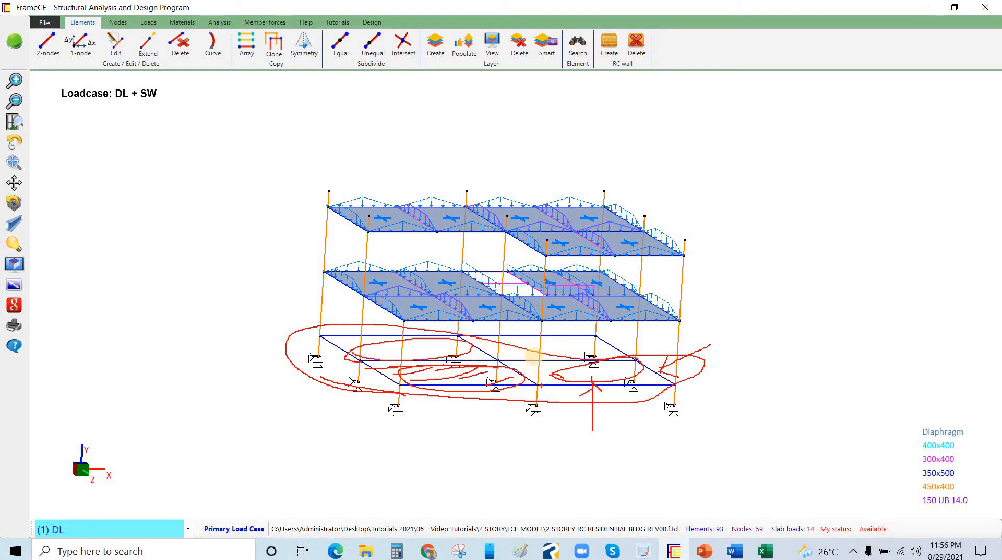
pyautogui.moveTo(533, 356)
pyautogui.mouseDown()
pyautogui.moveTo(577, 353)
pyautogui.moveTo(508, 356)
pyautogui.moveTo(653, 368)
pyautogui.moveTo(619, 387)
pyautogui.moveTo(551, 389)
pyautogui.mouseUp()
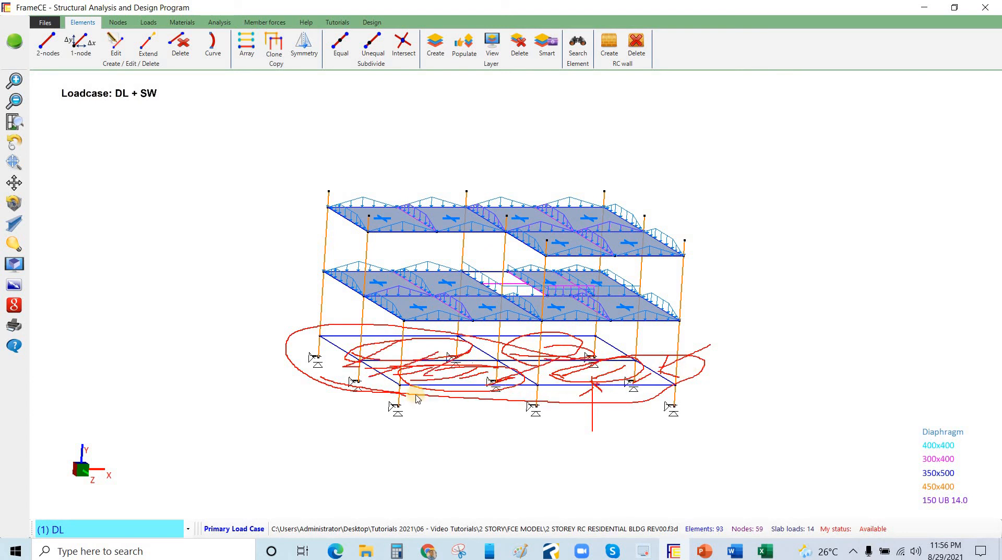
pyautogui.press('Escape')
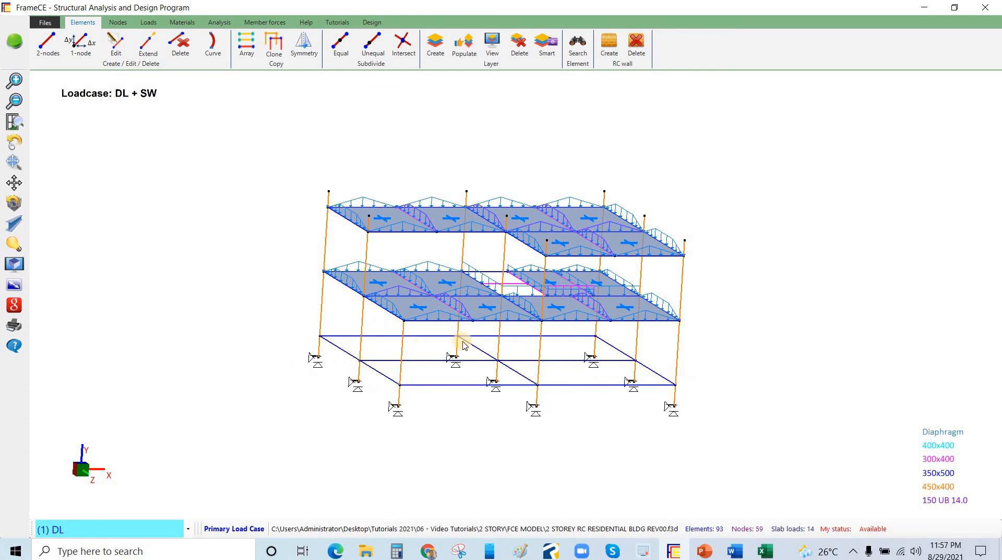